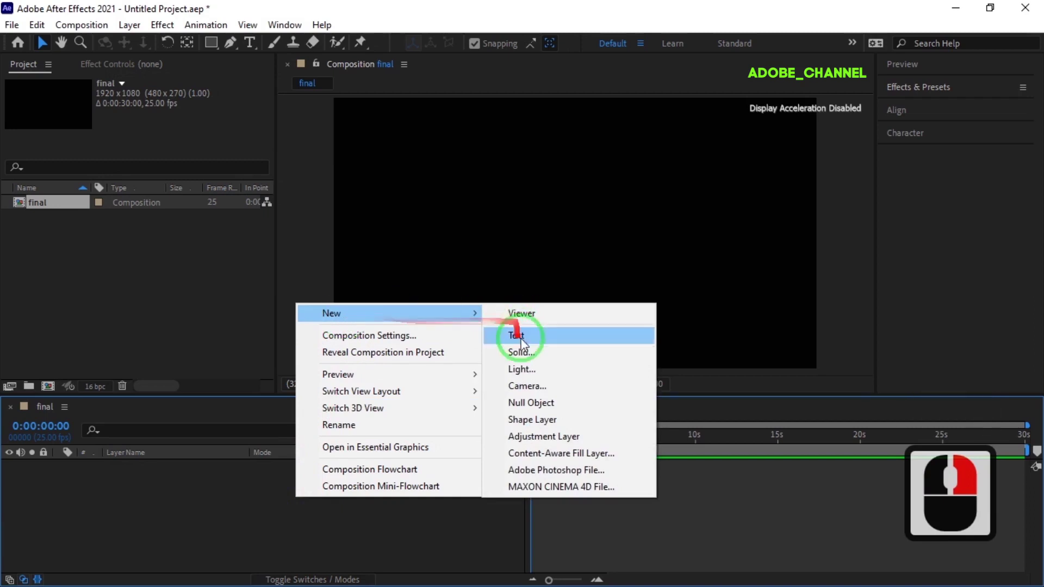
Step: Create a new solid layer named "particle" in the final composition
click(522, 354)
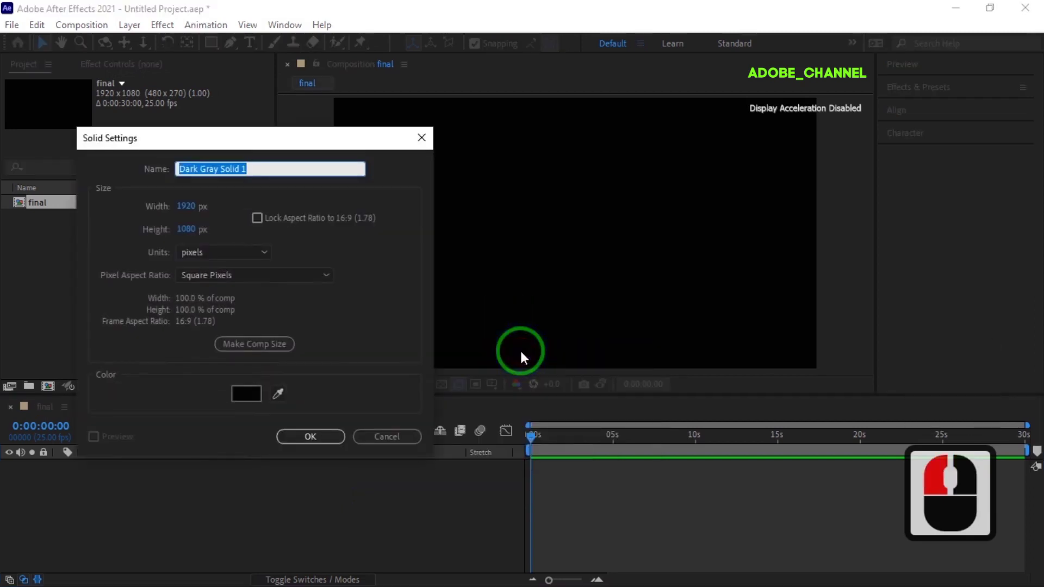
text(particle)
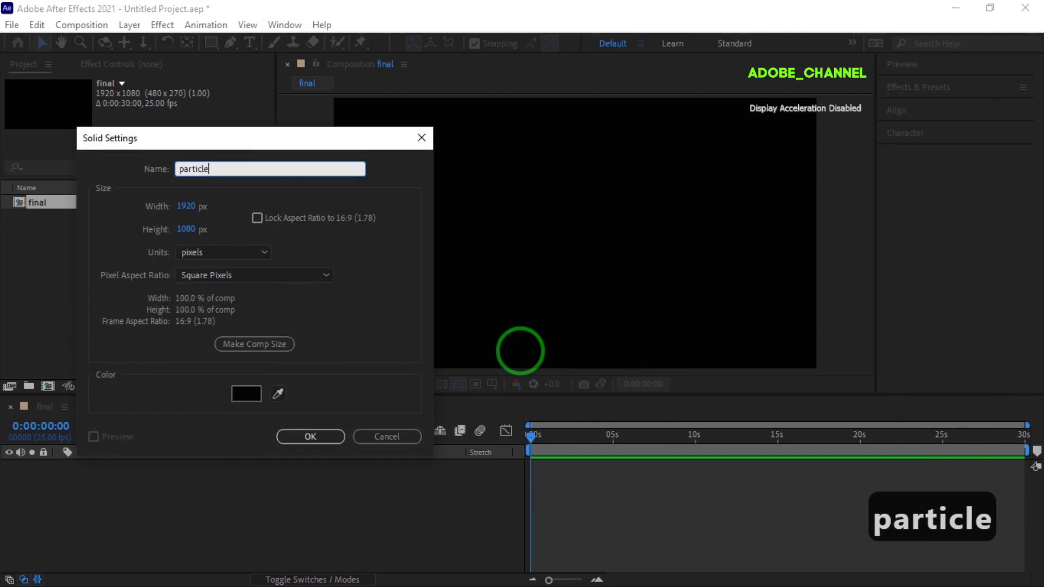
click(298, 436)
Step: Find the Trapcode Particular effect and apply it to the particle layer
click(973, 90)
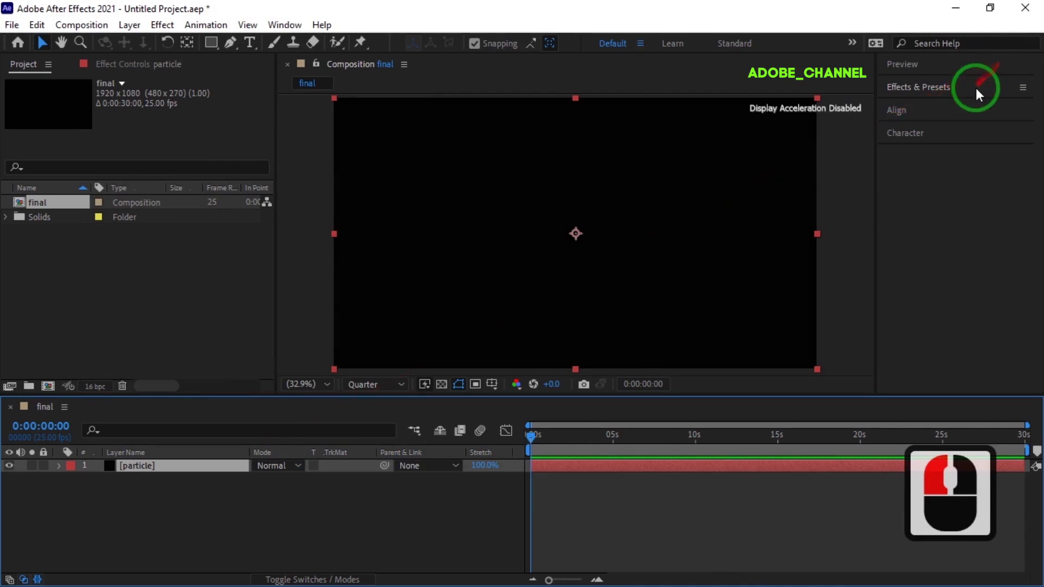
click(917, 106)
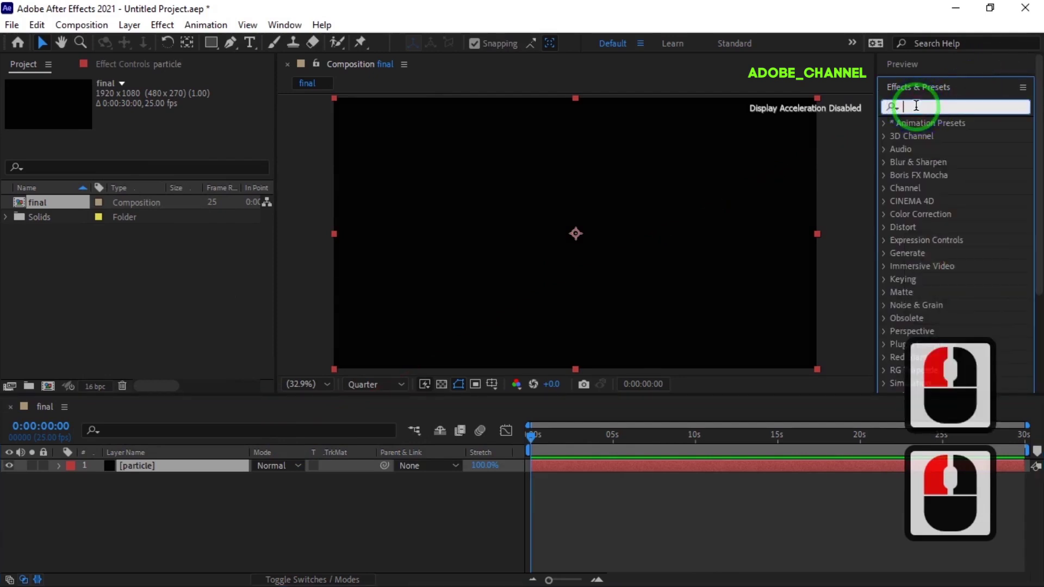
text(particu)
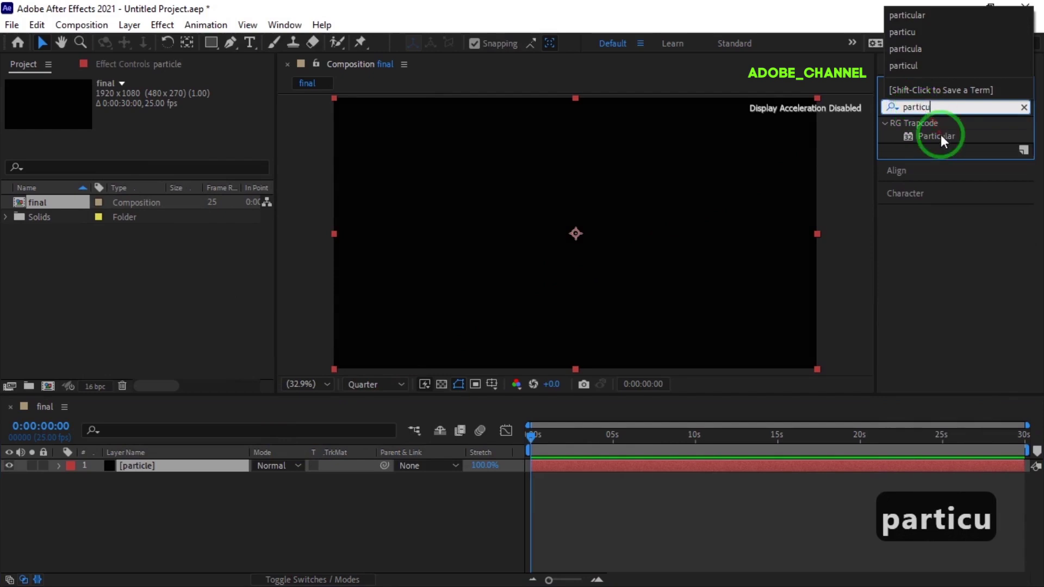
double_click(941, 135)
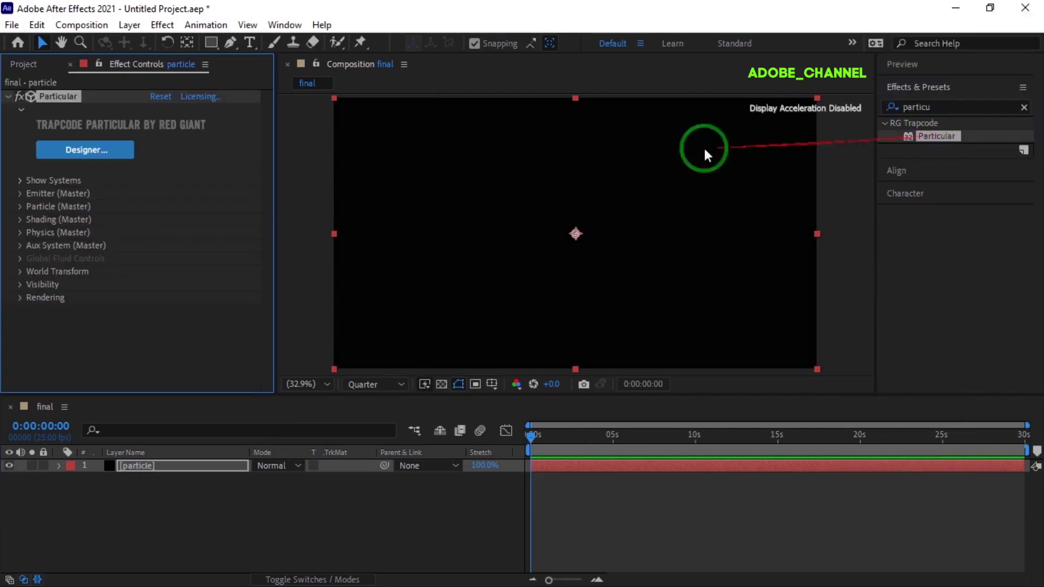
Step: Set the master emitter to 30 particles per second and change its emitter type to Box
click(20, 193)
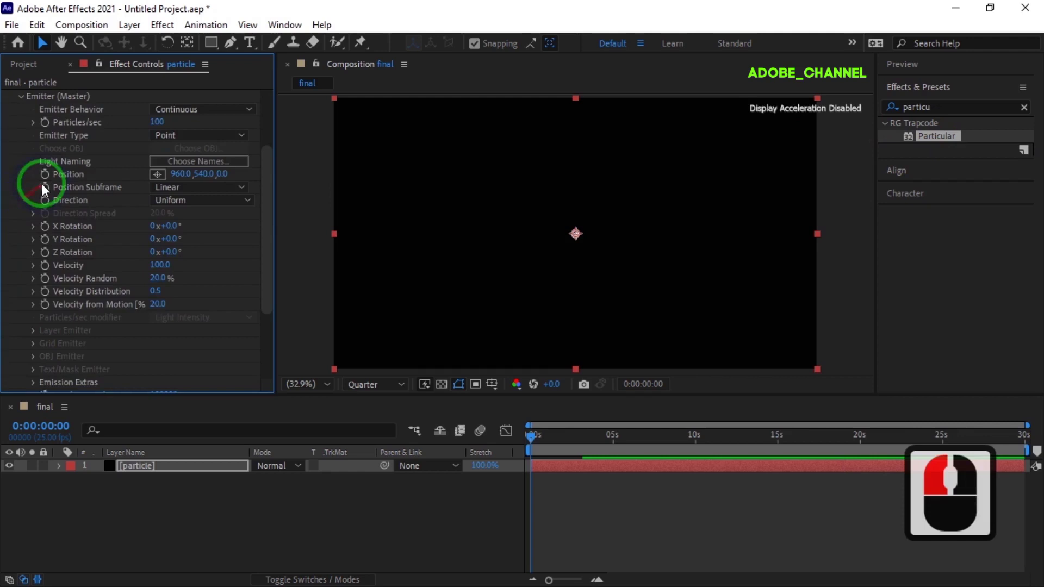
click(159, 122)
text(30)
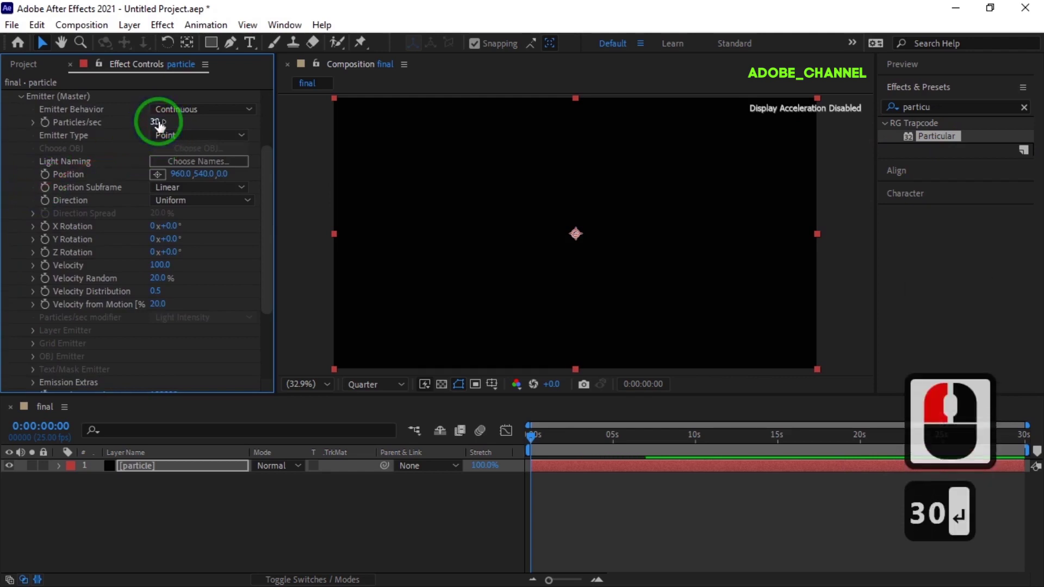
click(242, 135)
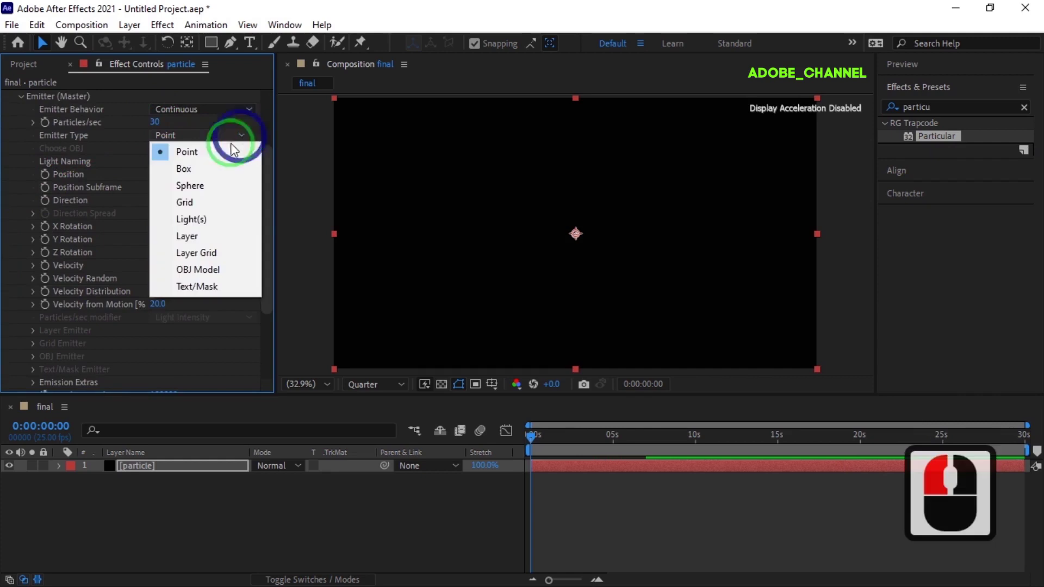
click(219, 170)
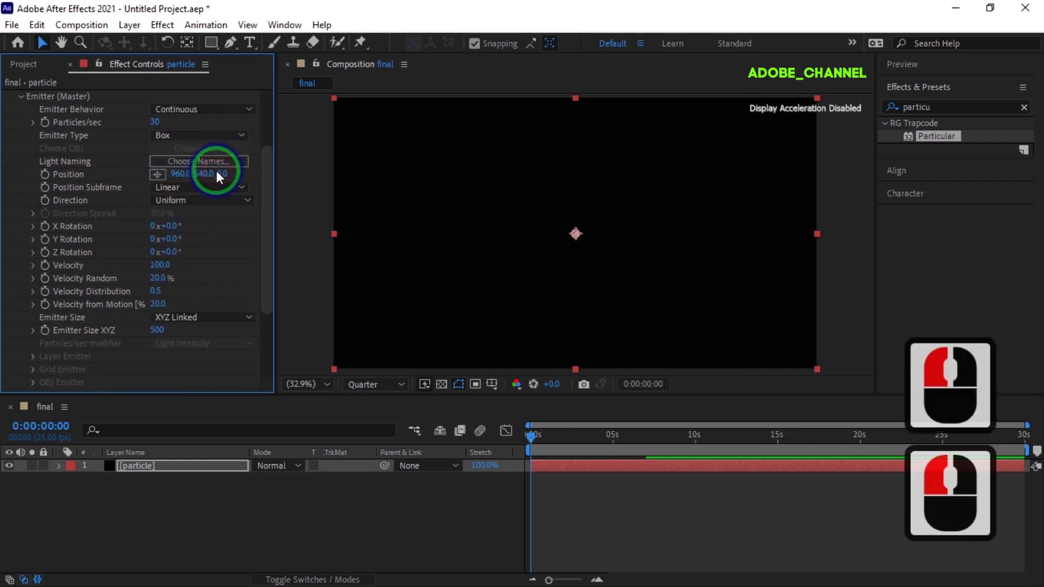
Step: Make the emitter's direction Directional with a direction spread of 0%
click(216, 199)
click(212, 235)
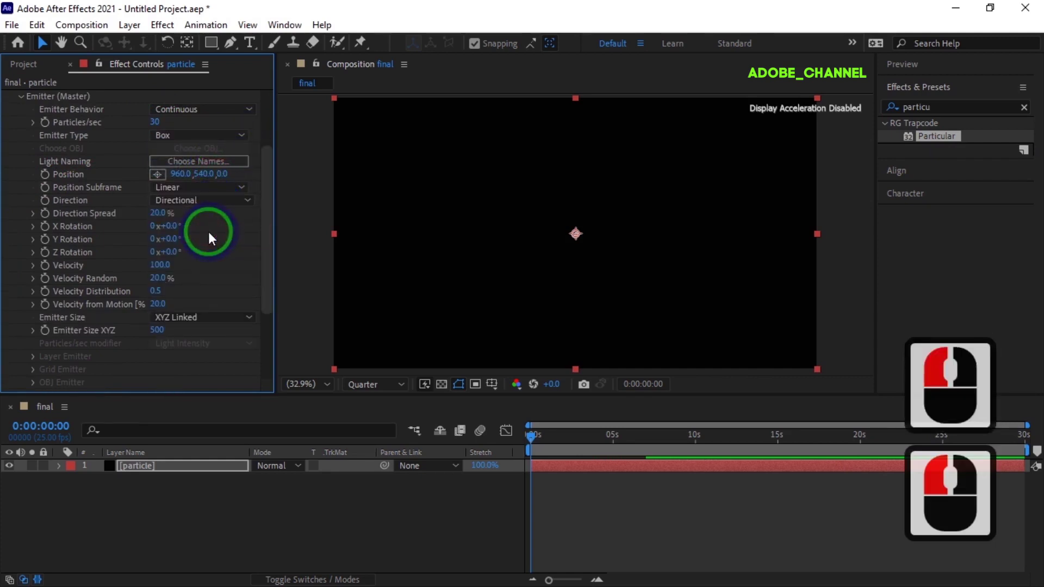
click(161, 211)
text(0)
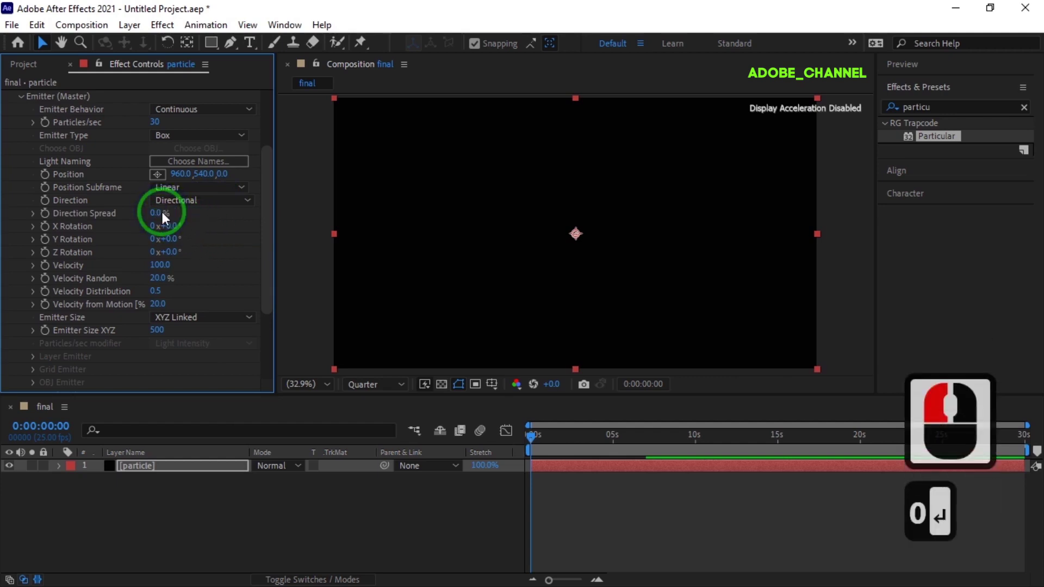
Step: Switch the emitter size to XYZ Individual and set the emitter's X rotation to 90°
click(243, 320)
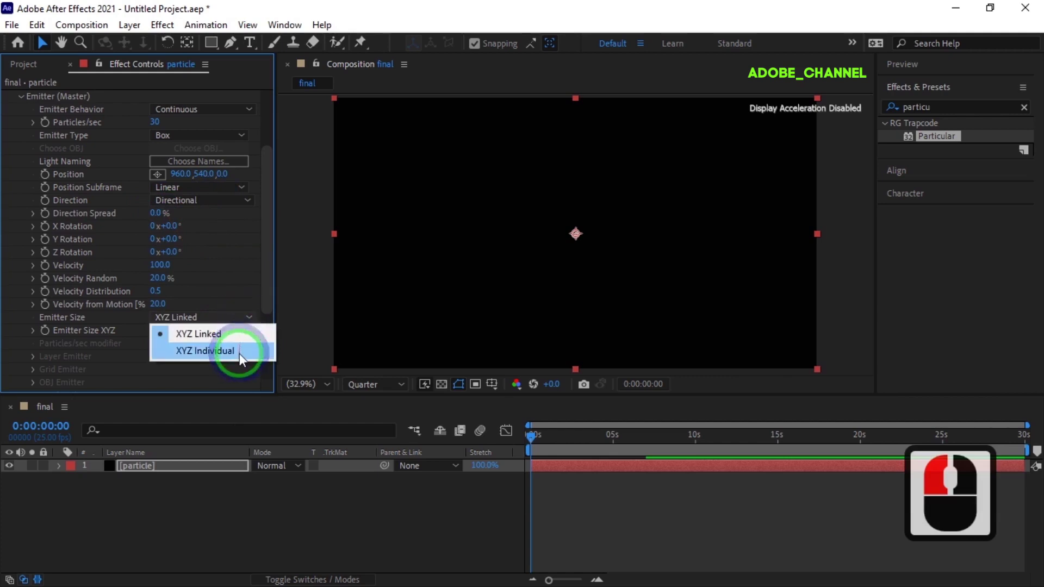
click(239, 352)
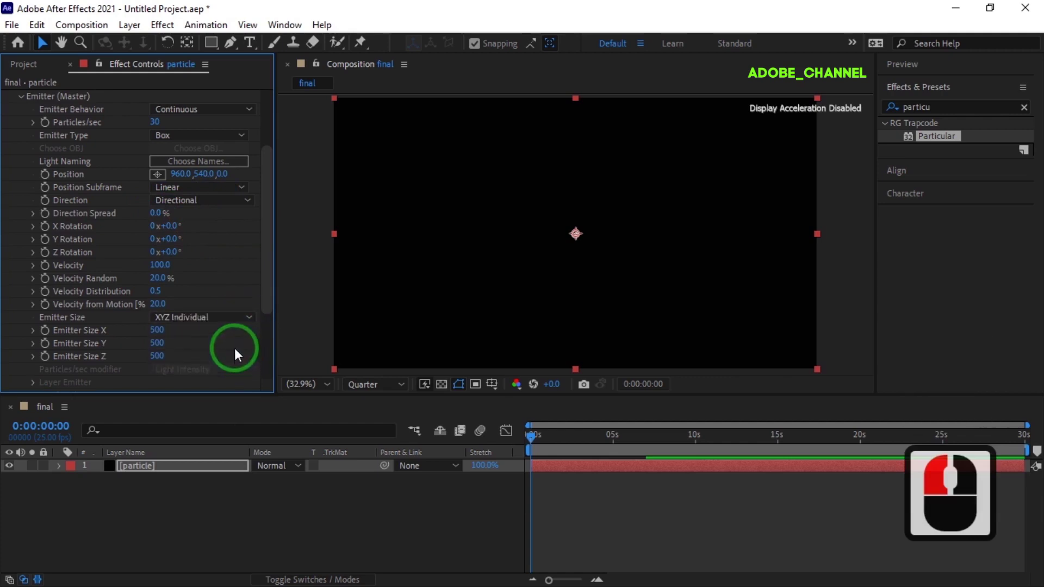
click(171, 227)
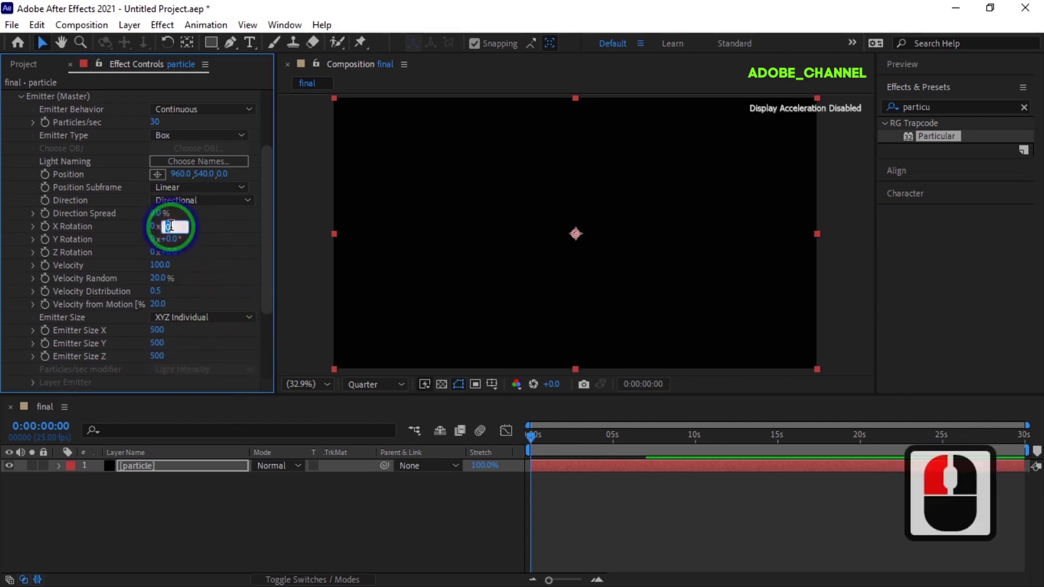
text(90)
key(Return)
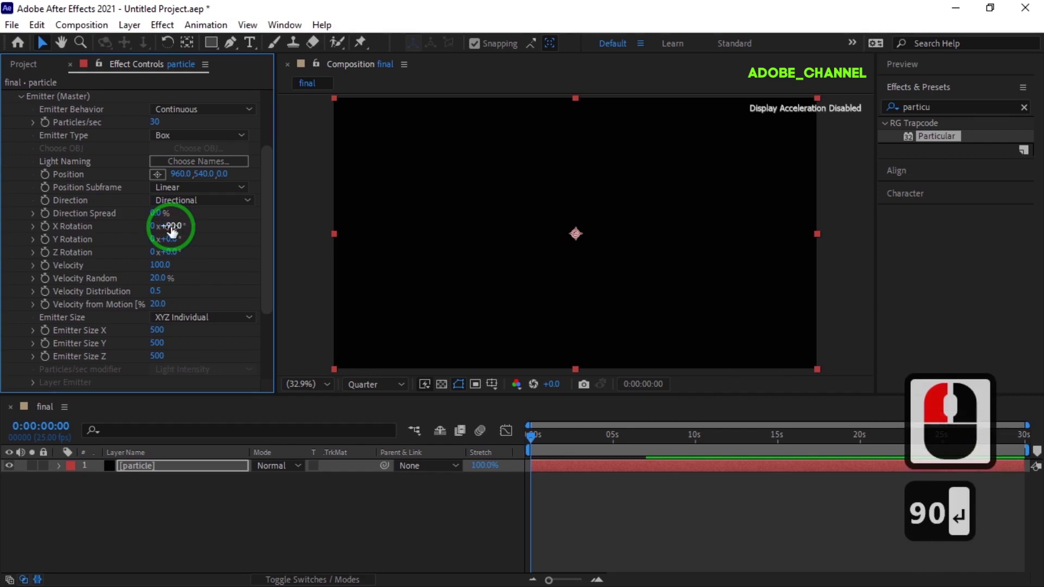
Step: Set the emitter size to 3000 in X and 4000 in Y
click(154, 330)
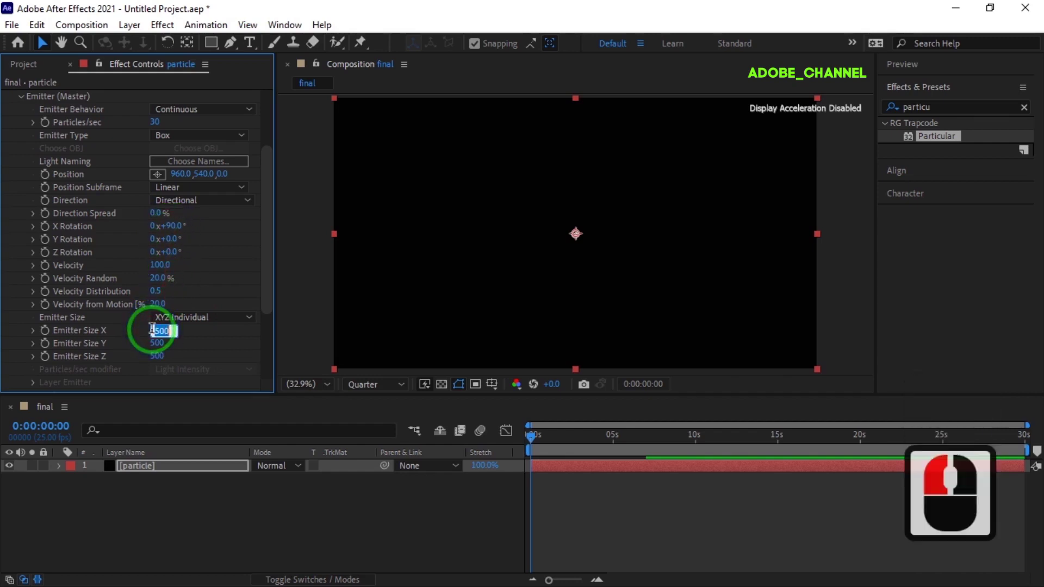
text(3000)
key(Return)
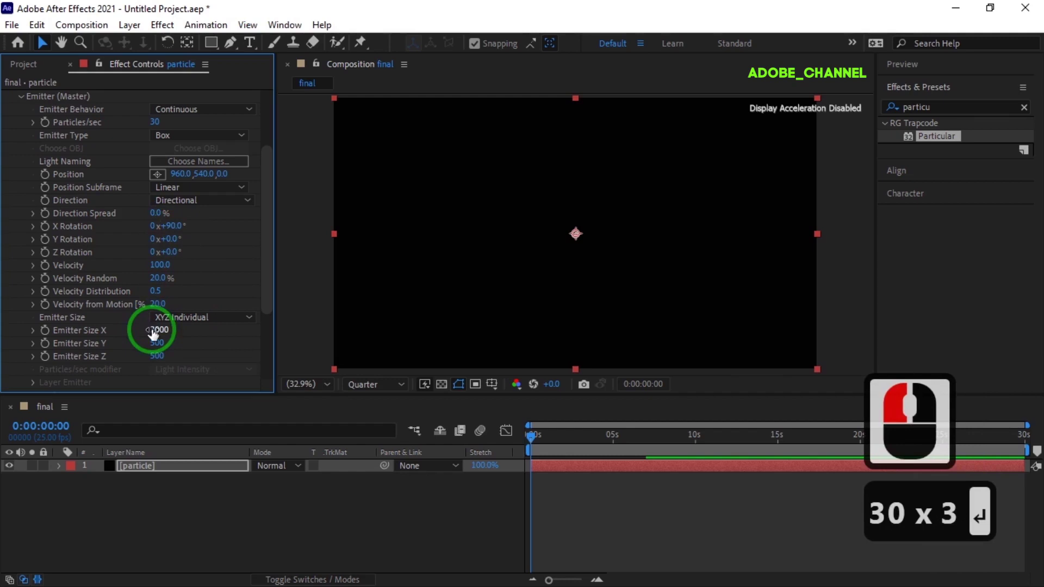
click(156, 343)
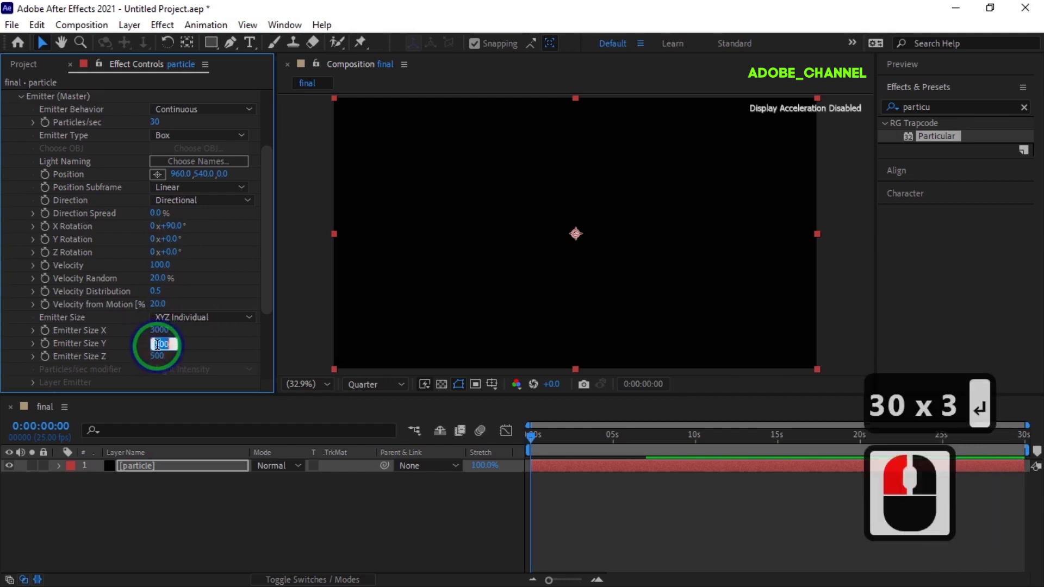
text(4000)
key(Return)
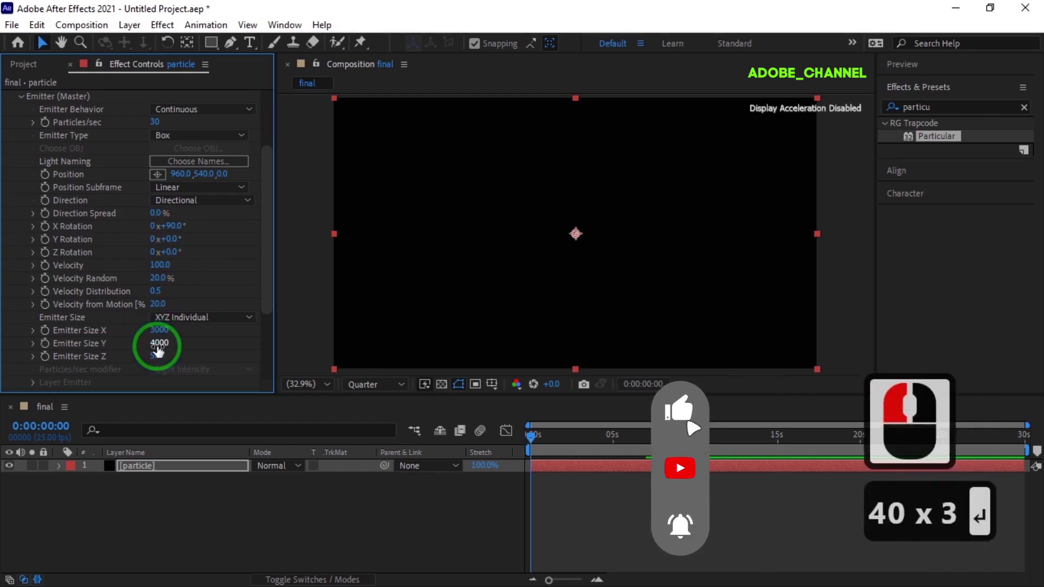
Step: Set the emitter's Y position to 1500 and scrub the timeline to check the particles
click(203, 174)
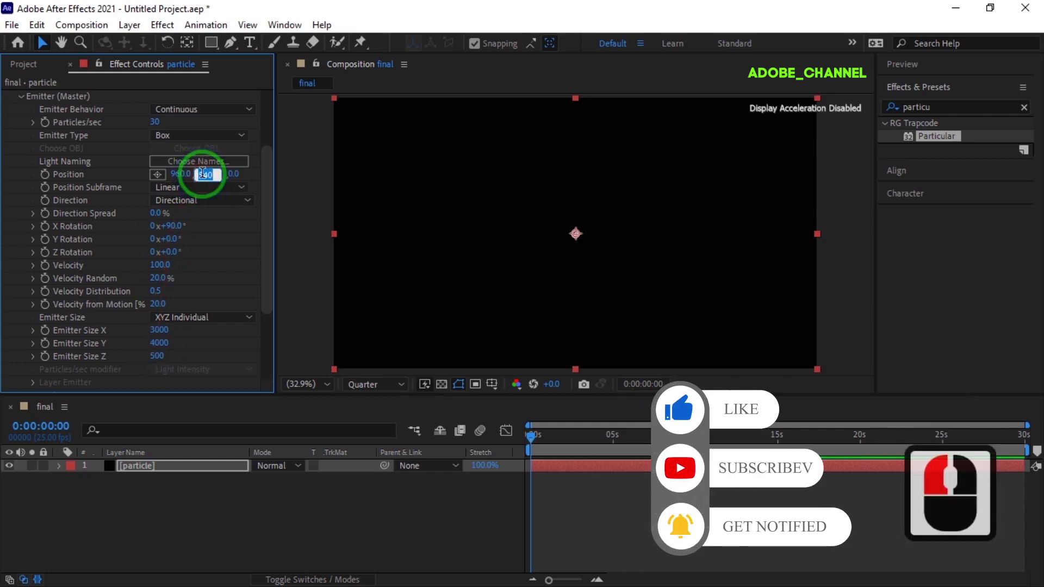
text(1500)
key(Return)
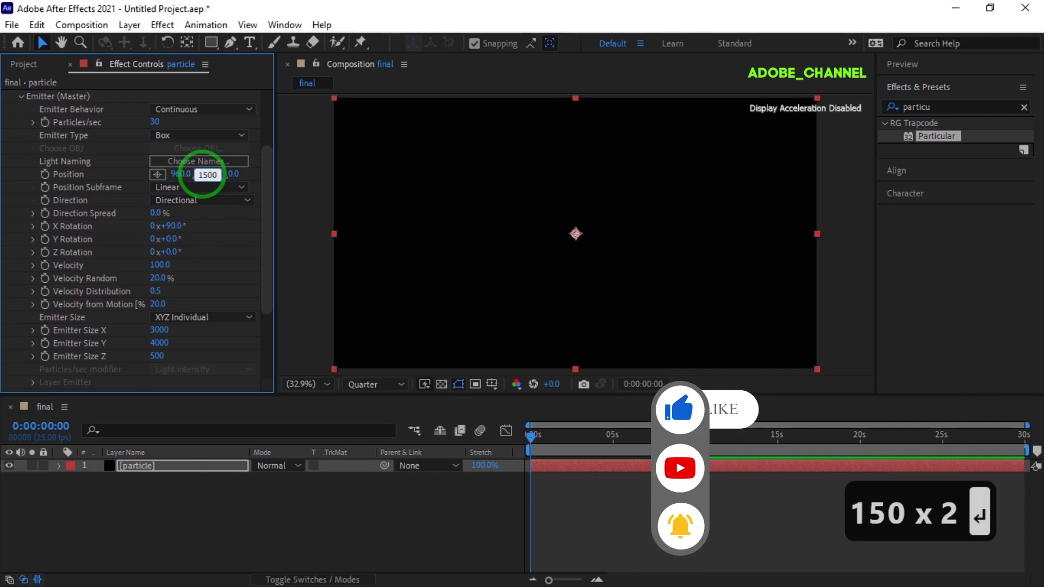
drag(531, 435, 500, 451)
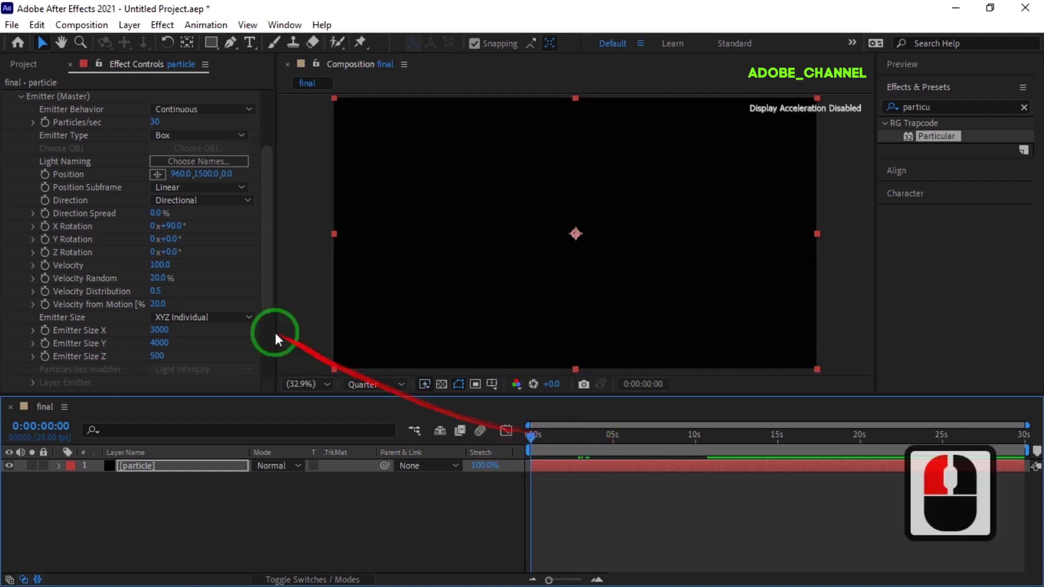
click(207, 174)
Step: Set the particle life in the master particle settings to 7 seconds
scroll(123, 220, down, 5)
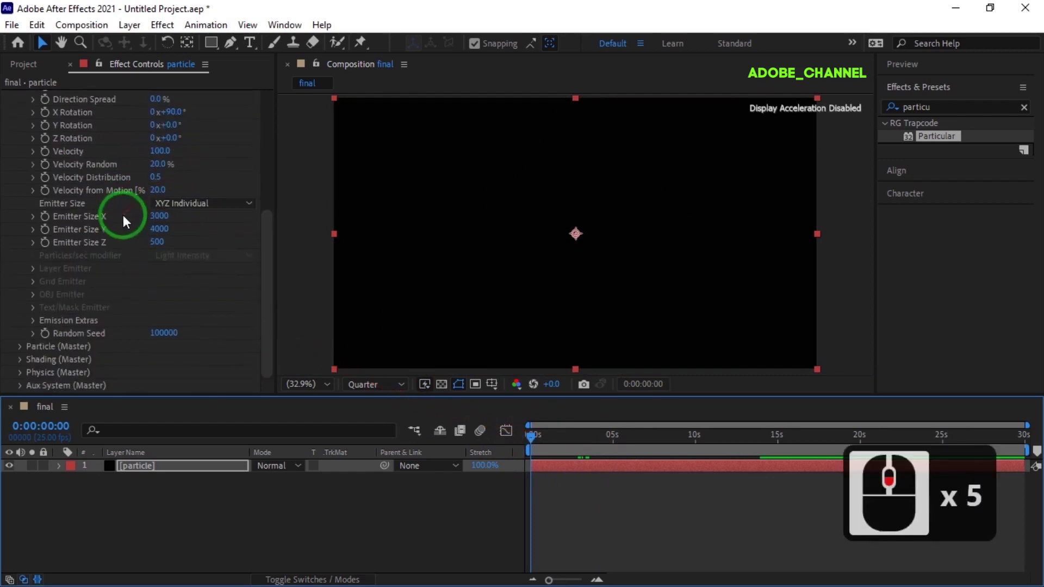
click(19, 346)
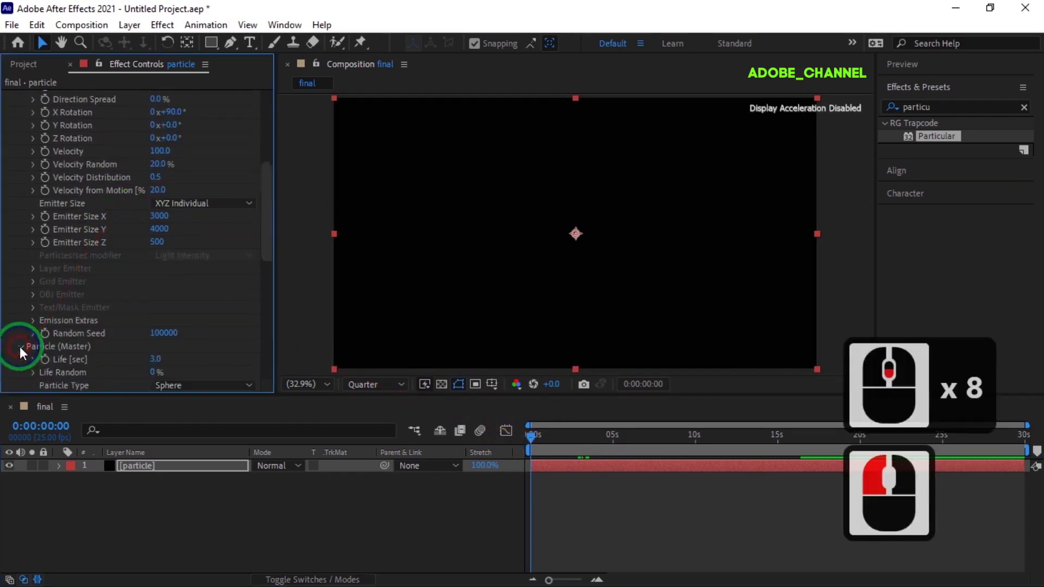
scroll(28, 343, down, 10)
click(155, 108)
text(7)
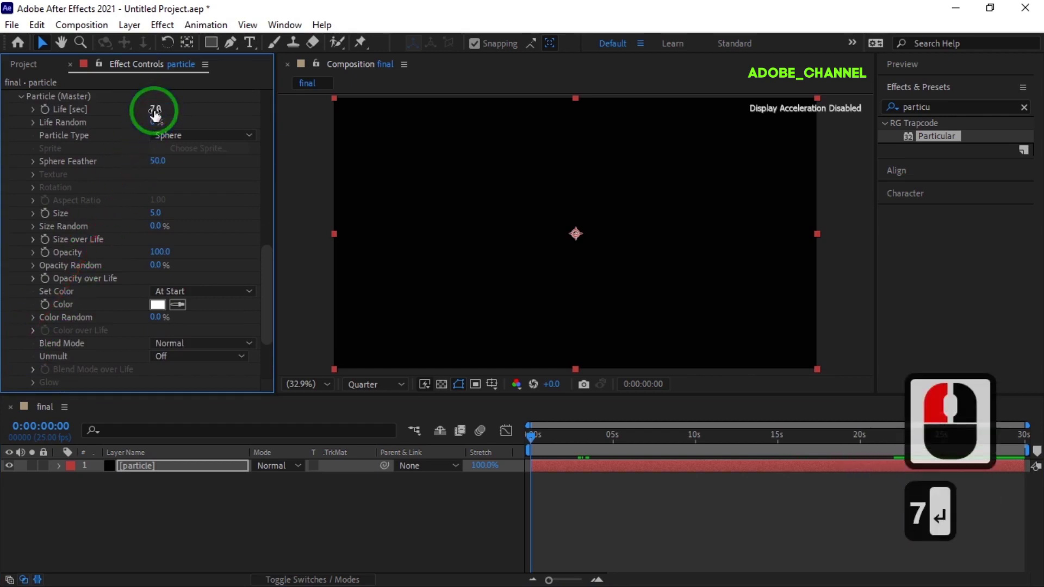
Step: Change the particle type to Star (No DOF) and set the particle size to 15
click(225, 135)
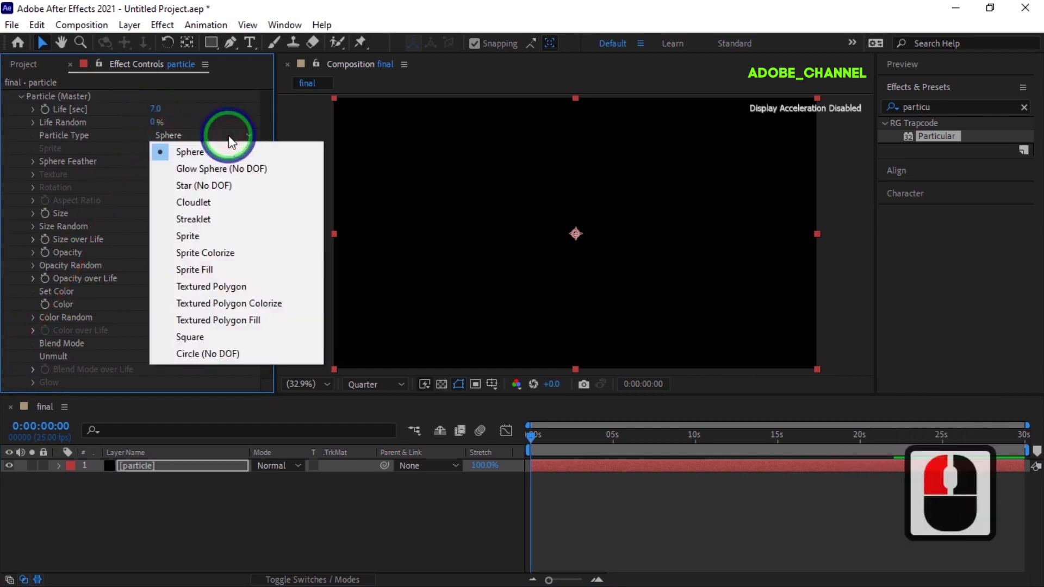
click(224, 185)
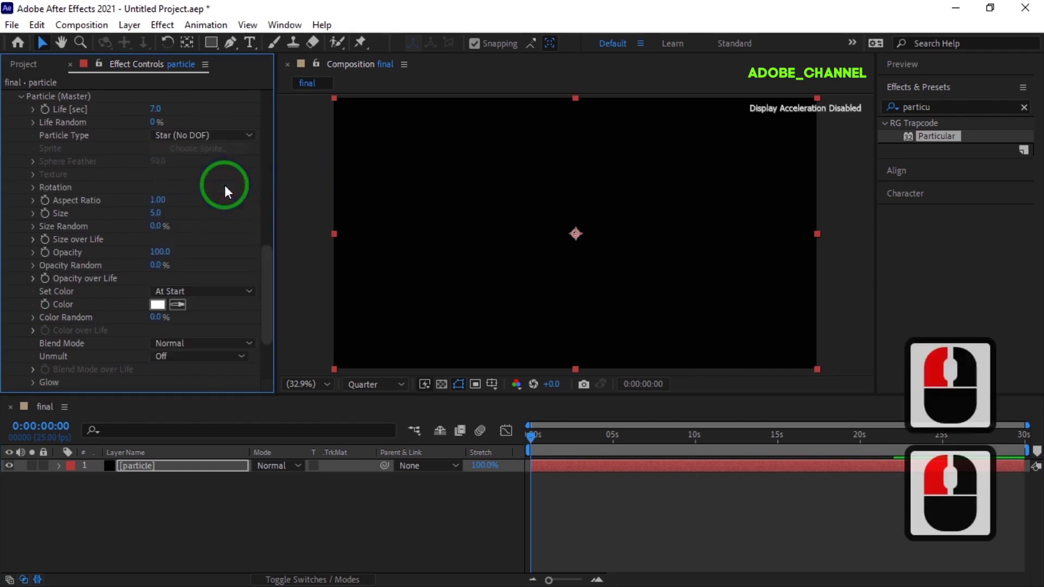
click(156, 213)
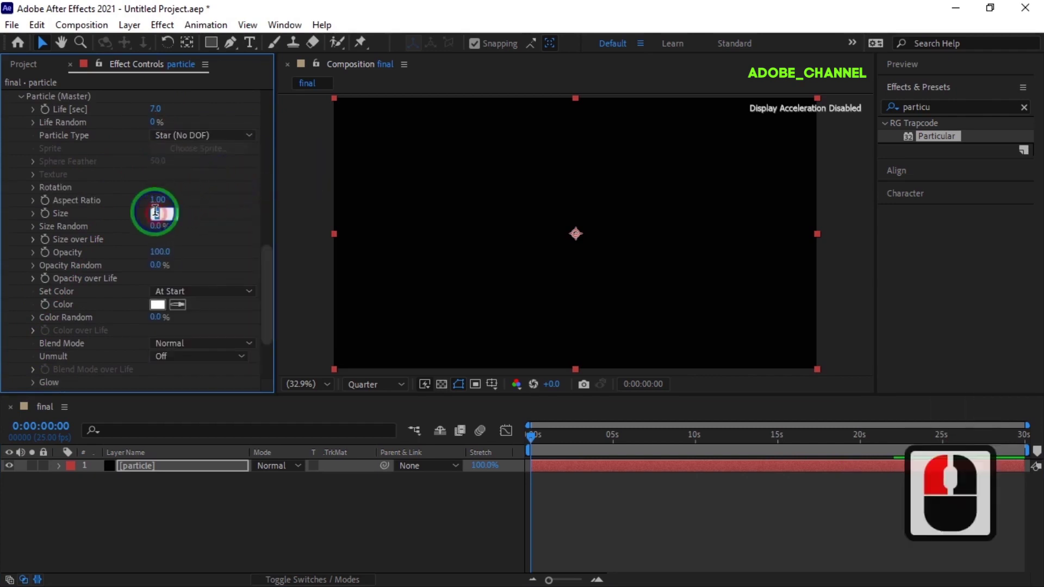
text(15)
key(Return)
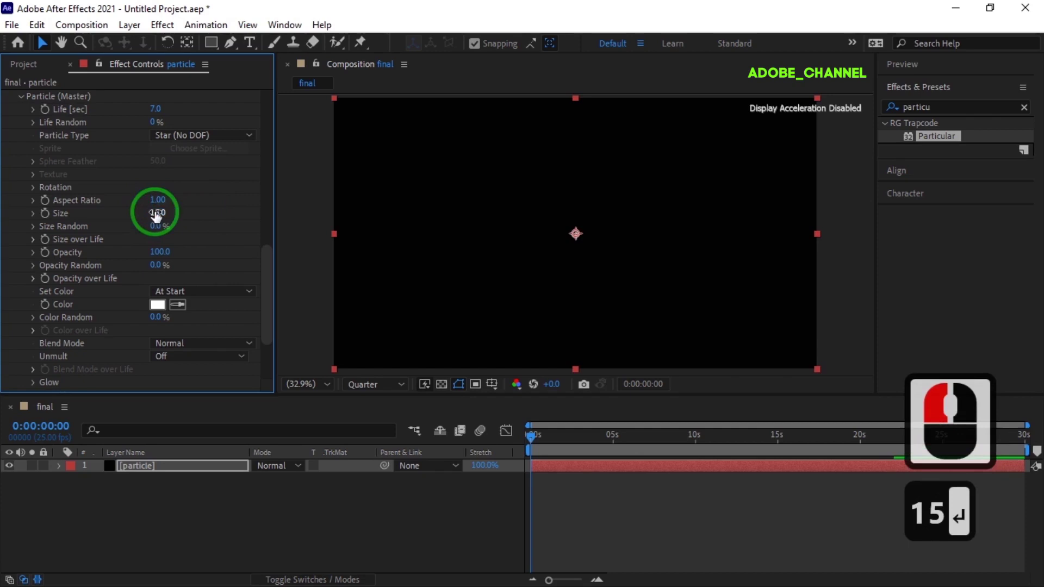
Step: Set the particles' blend mode to Add and their color assignment to Random from Gradient
click(244, 344)
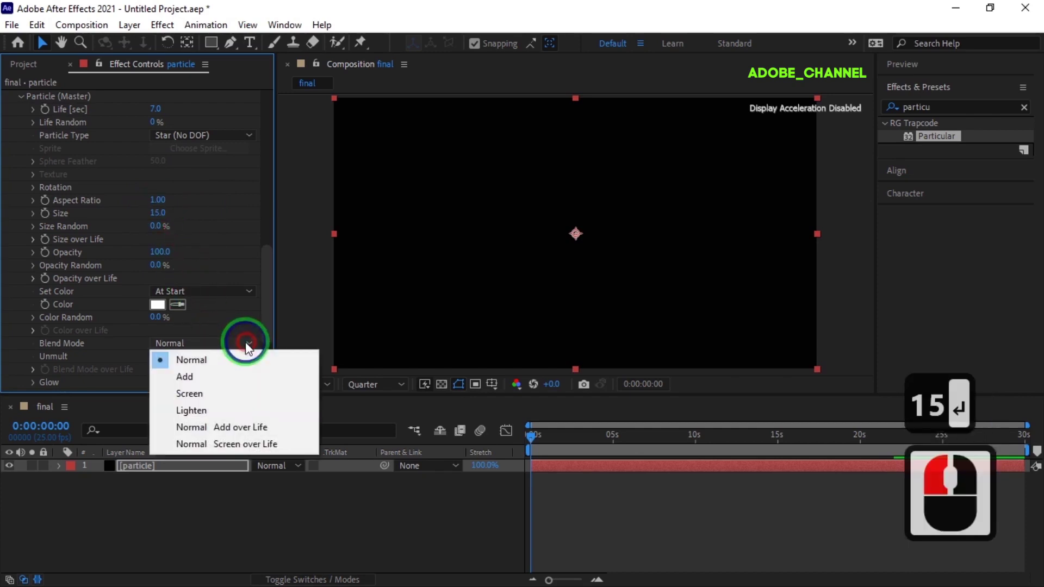
click(203, 378)
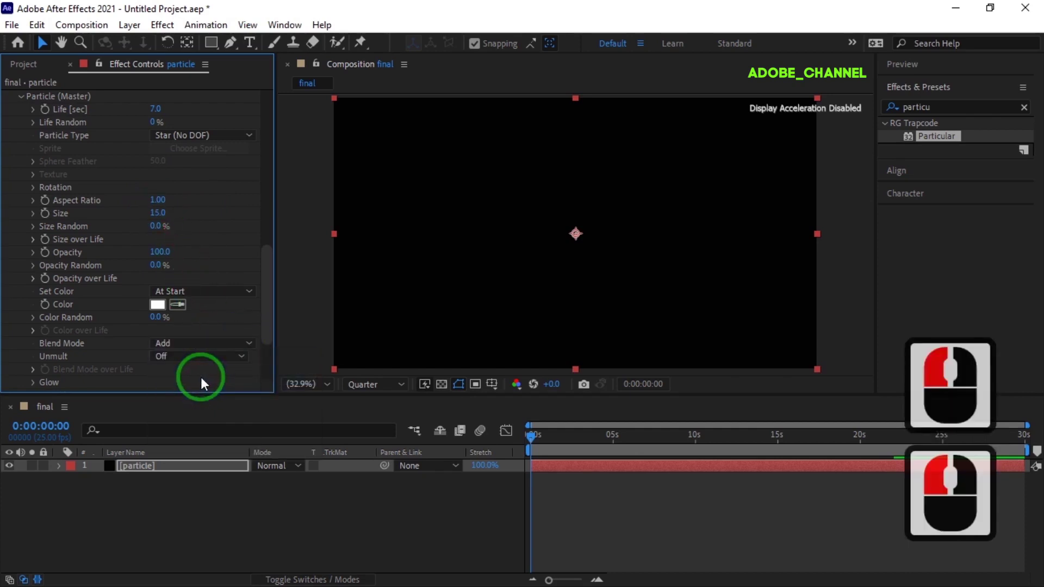
click(214, 292)
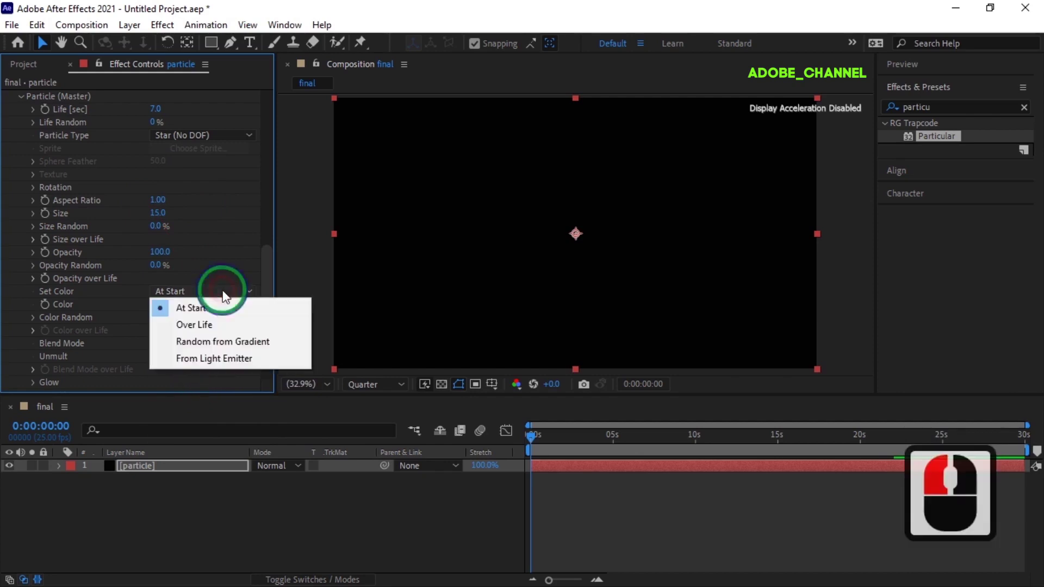
click(221, 342)
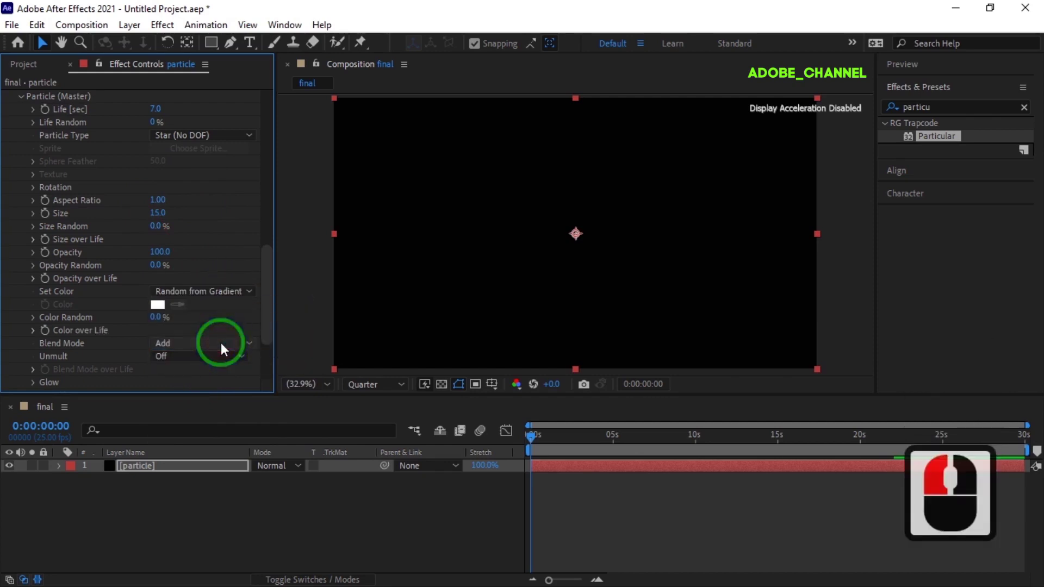
scroll(214, 221, down, 3)
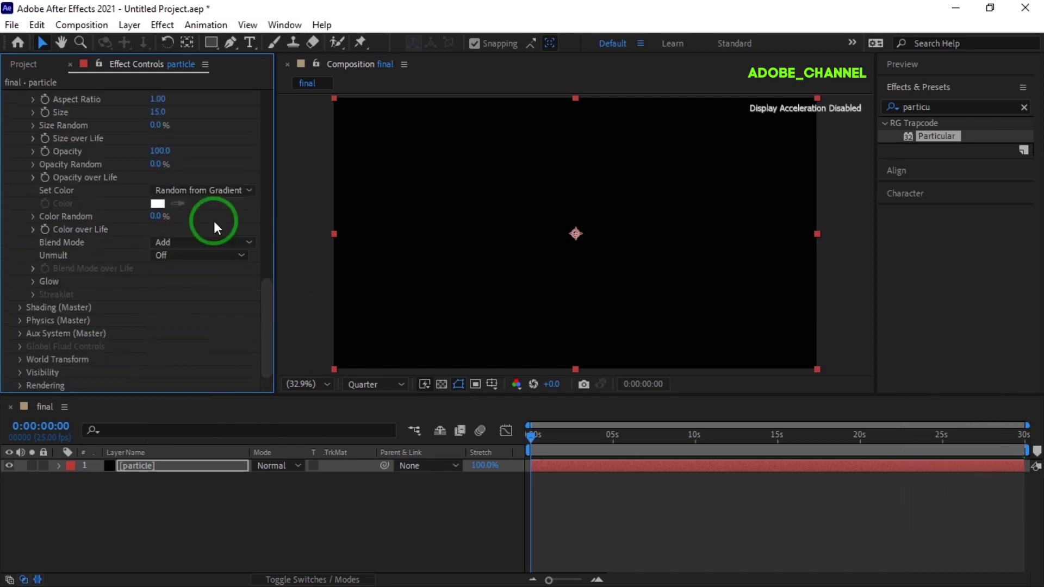
Step: Set Wind Y to -150 in the Air settings of the master physics
click(20, 320)
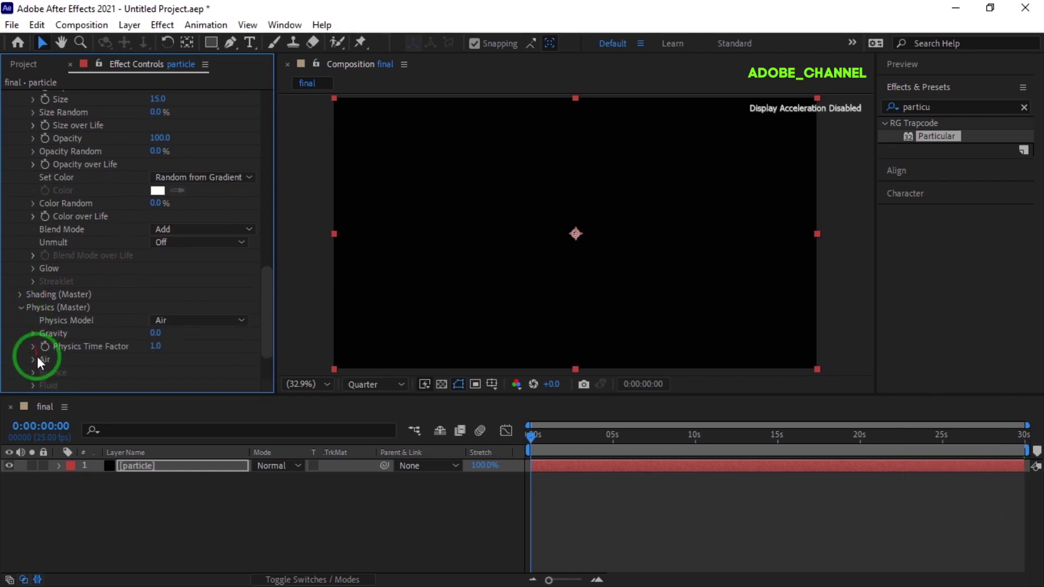
click(34, 360)
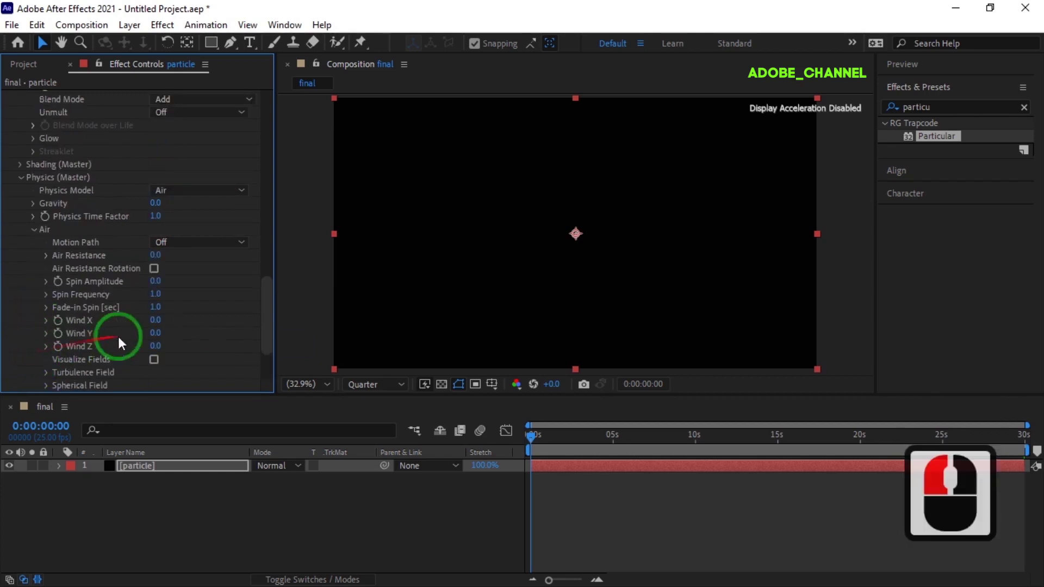
click(155, 333)
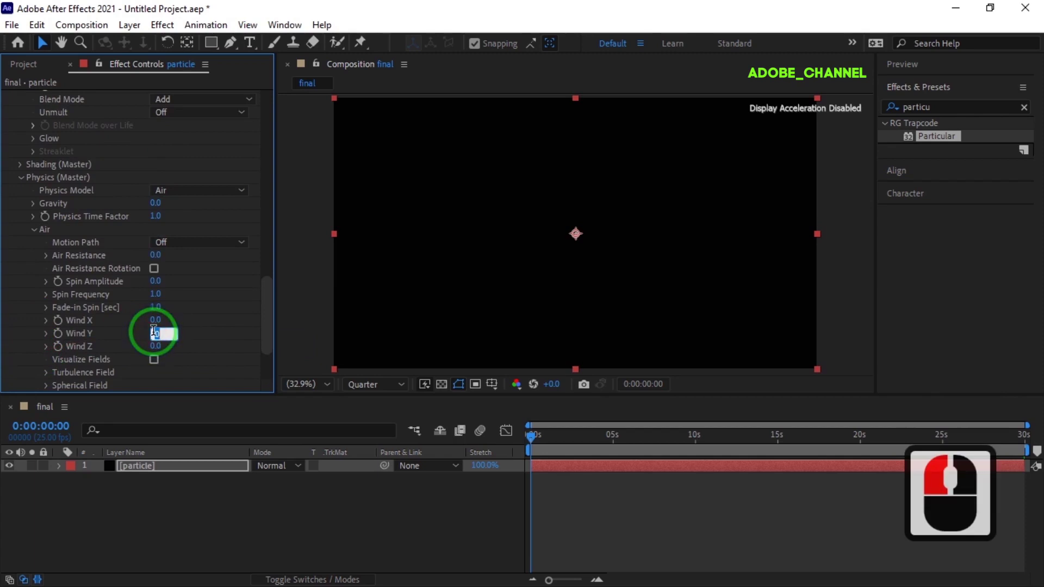
text(-150)
key(Return)
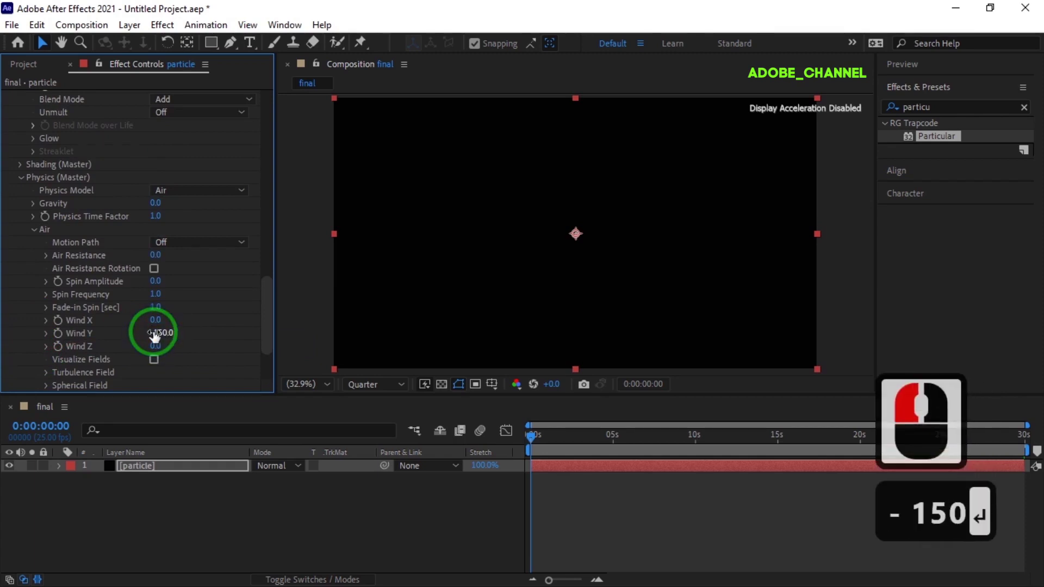
Step: Set the master Aux System to emit continuously at 100 particles per second
scroll(94, 348, down, 3)
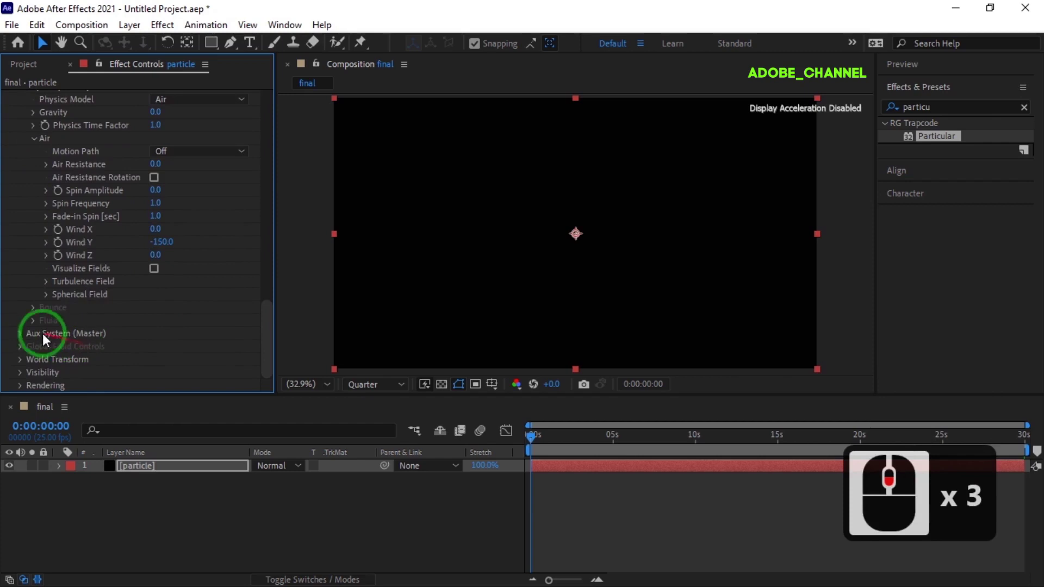
click(21, 333)
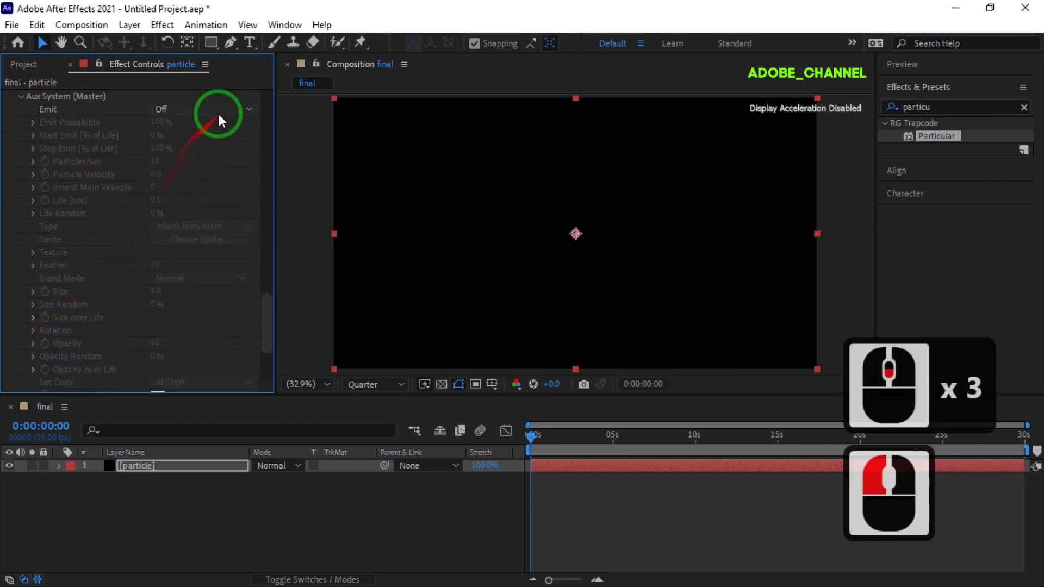
click(224, 113)
click(223, 159)
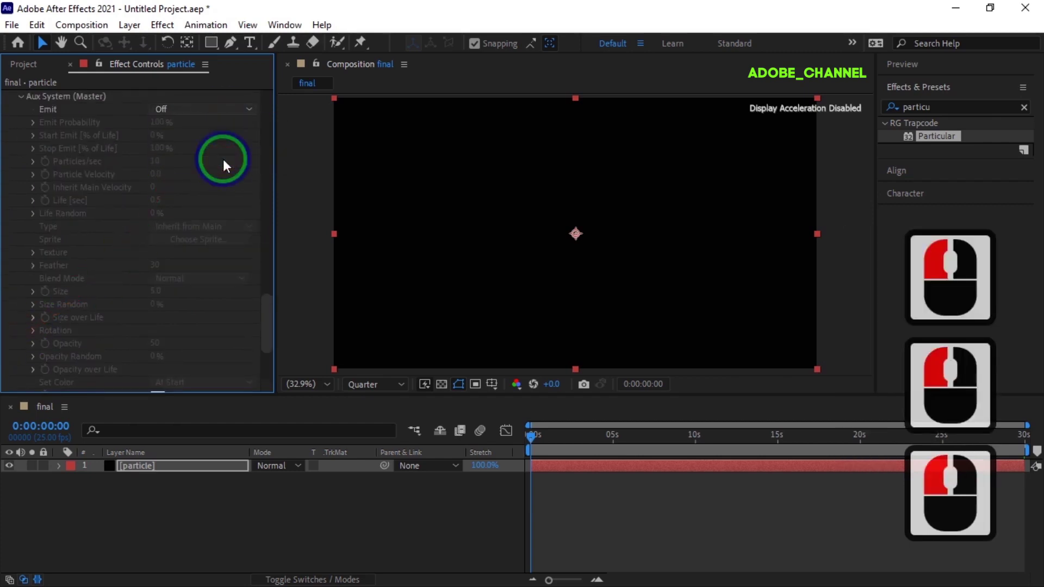
click(156, 160)
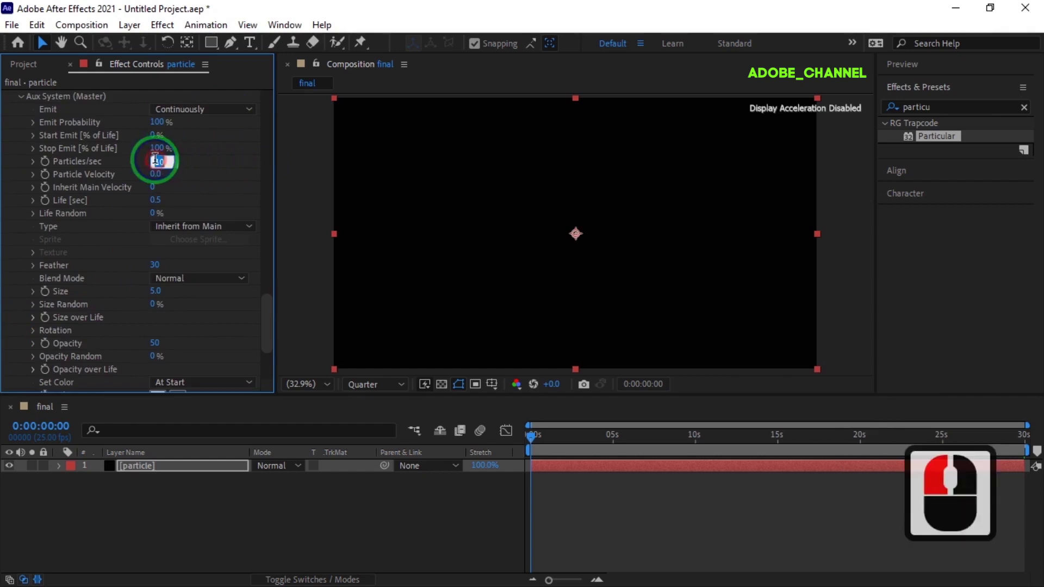
text(100)
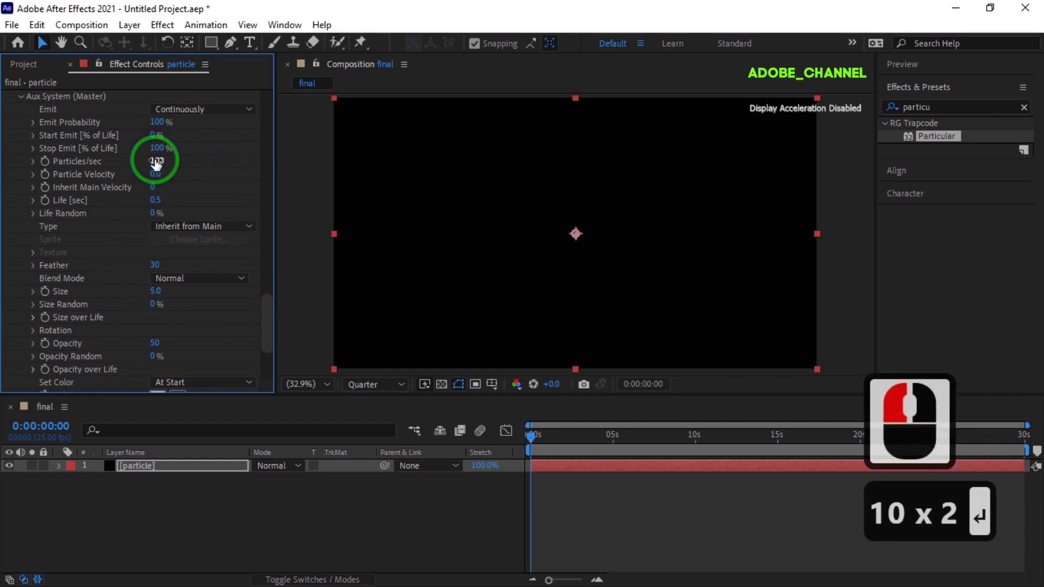
Step: Set the aux particles' life to 2 seconds and their blend mode to Add
click(156, 200)
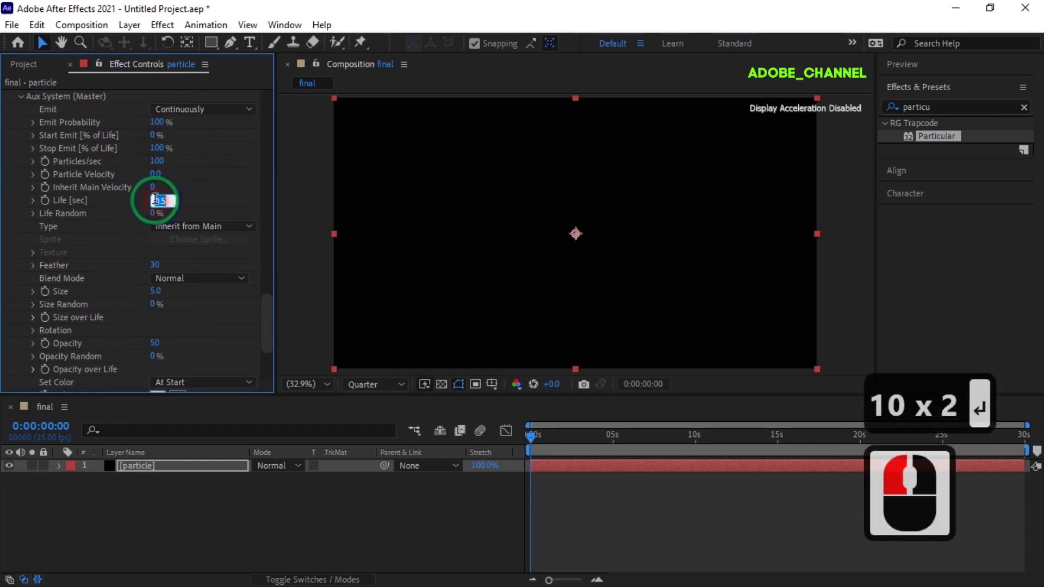
text(2)
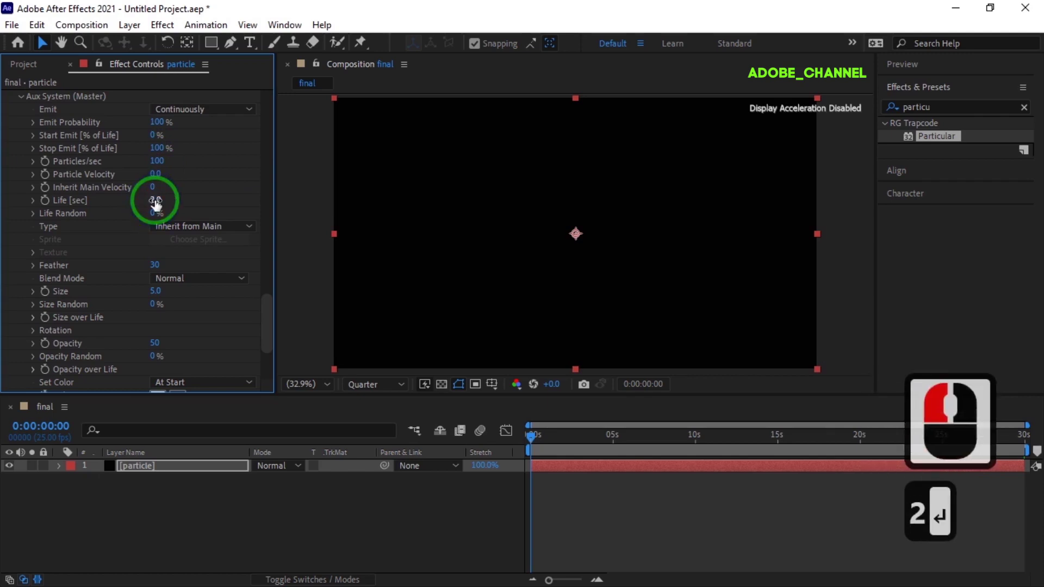
click(243, 279)
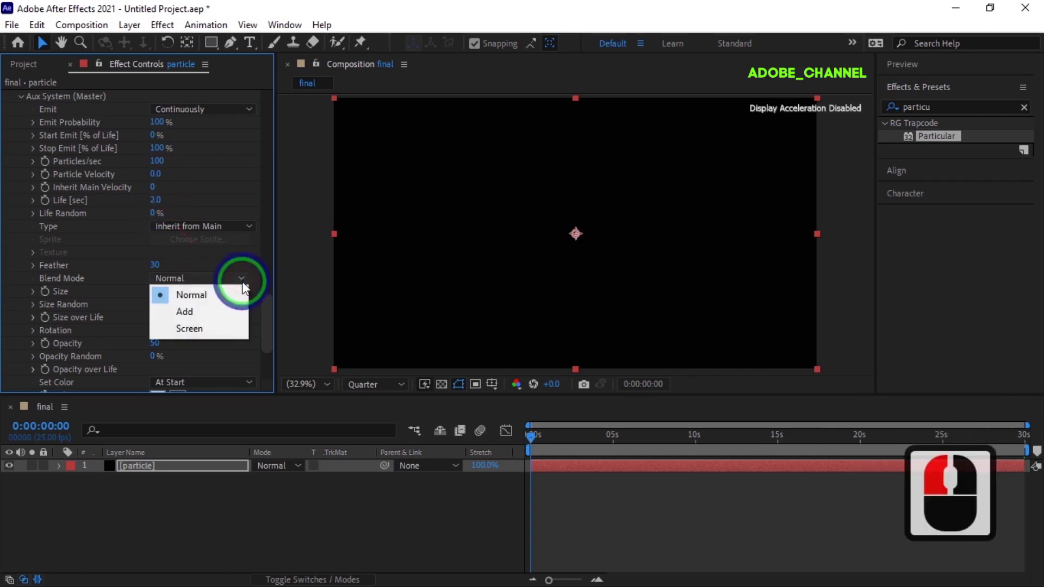
click(227, 313)
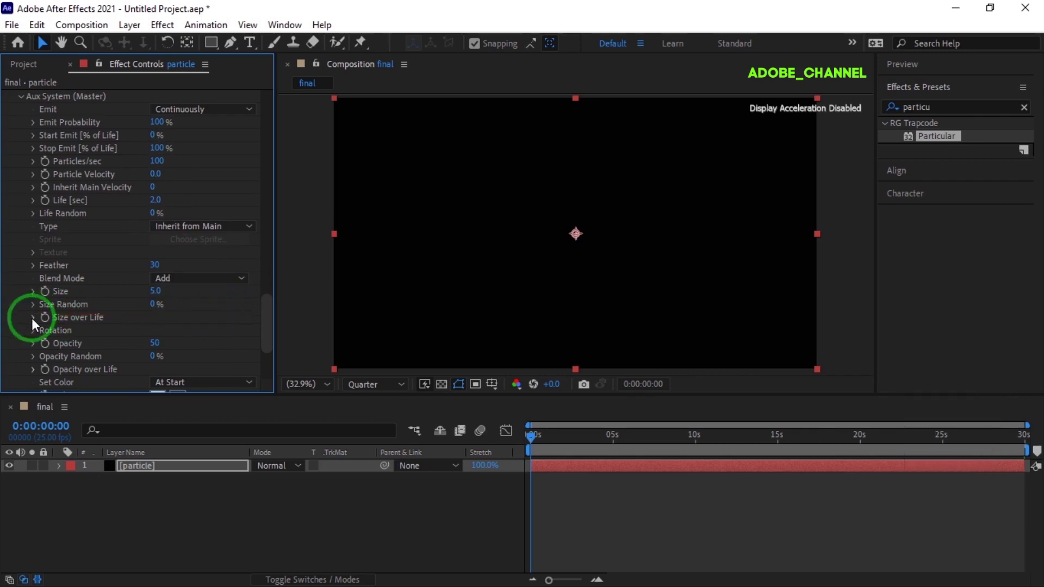
Step: Apply the linear falling preset to the aux particles' Size over Life curve, from full size at start to zero at end
click(33, 318)
click(236, 266)
click(238, 298)
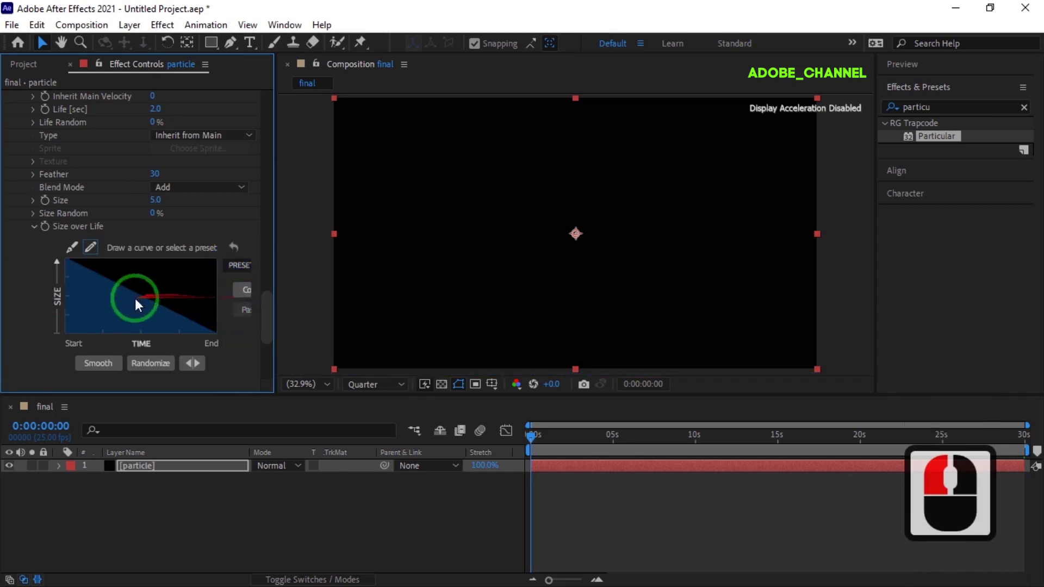
Step: Apply the linear falling preset to the aux particles' Opacity over Life curve
scroll(130, 298, down, 4)
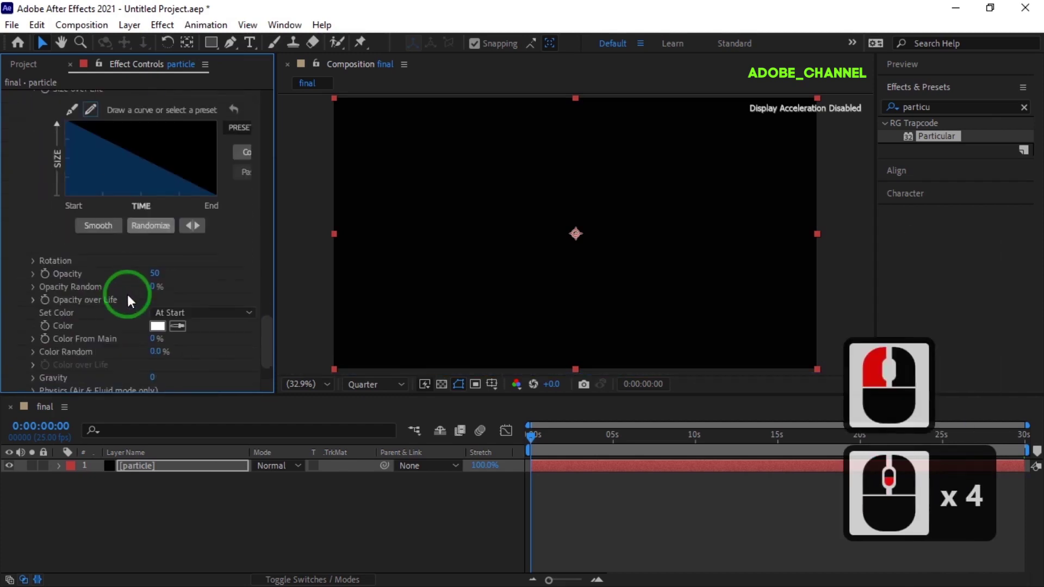
click(34, 299)
drag(34, 301, 241, 262)
click(241, 263)
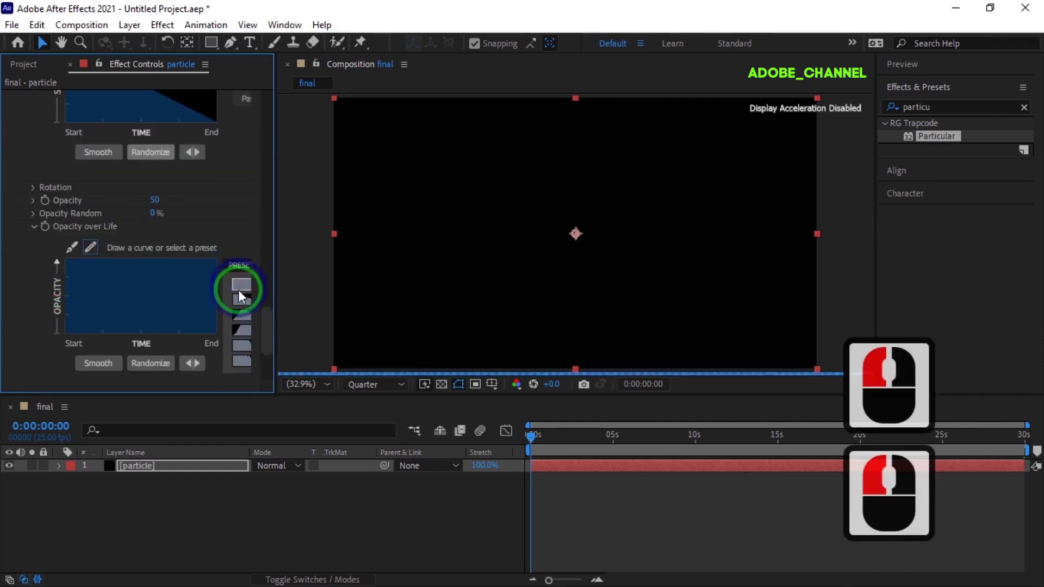
click(238, 298)
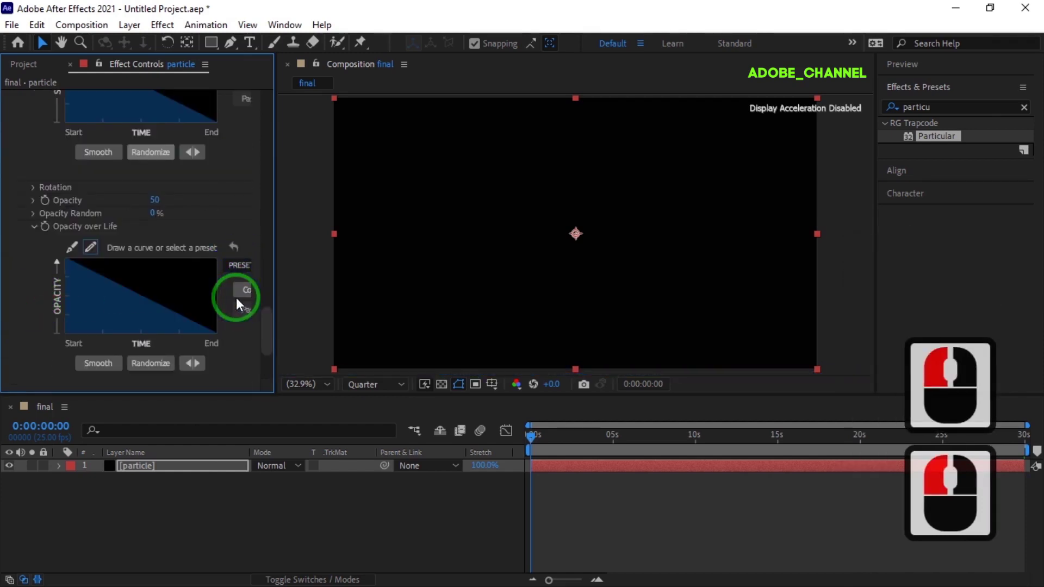
Step: Set the aux particles' Color From Main to 100% and their Set Color option to Random from Gradient
scroll(235, 298, down, 4)
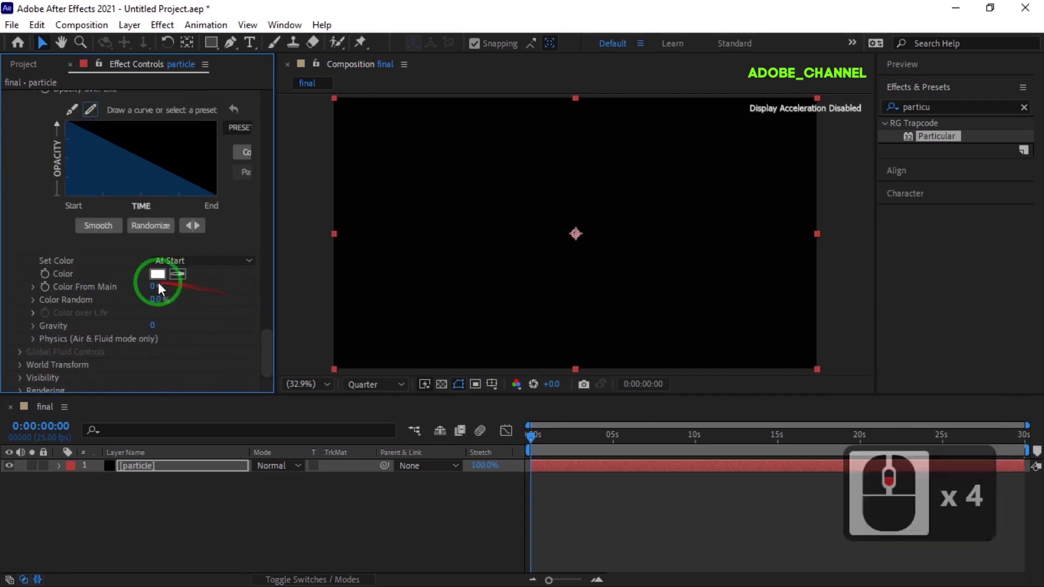
click(153, 286)
text(100)
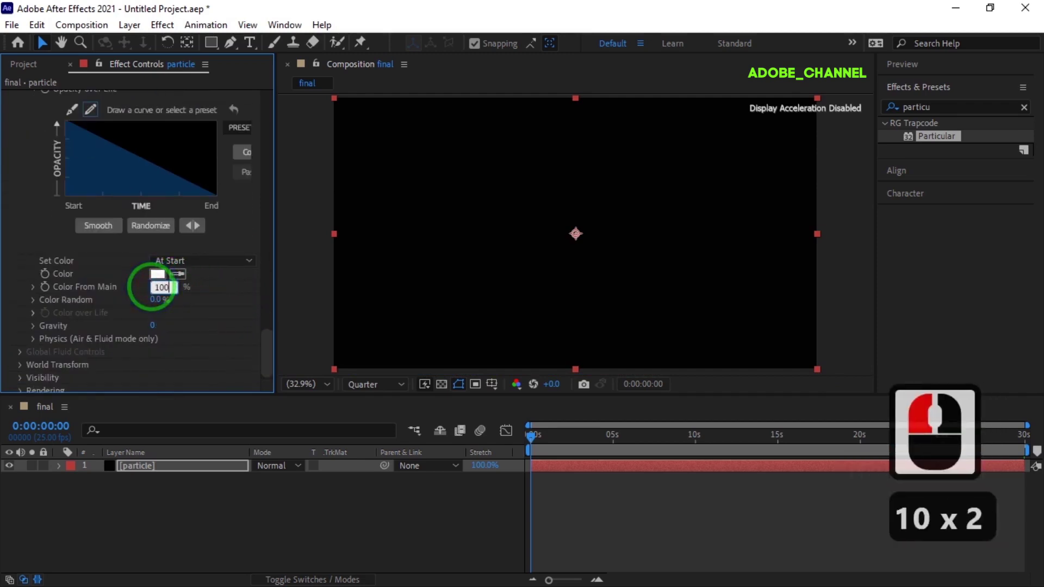
key(Return)
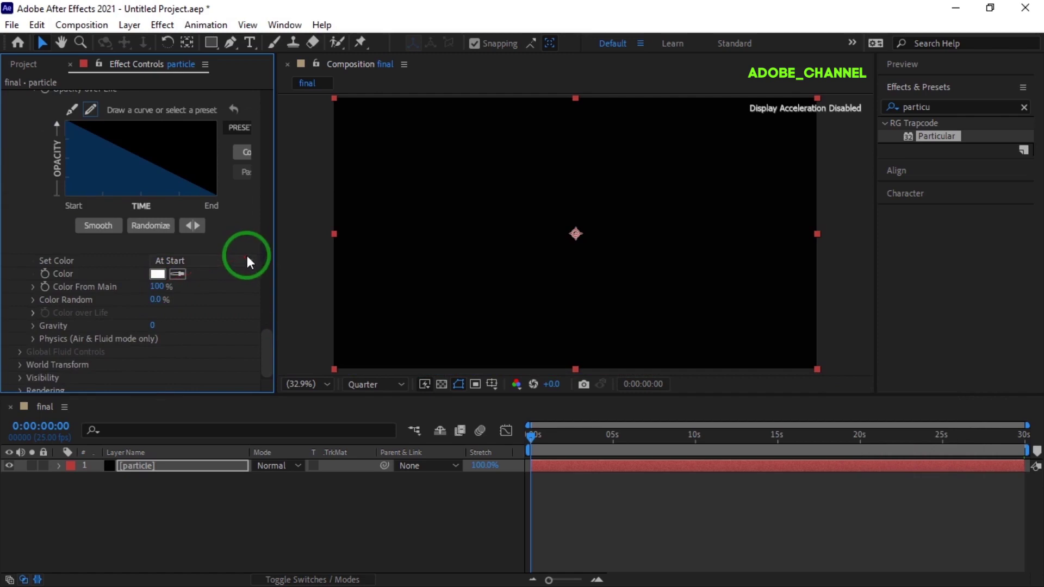
click(249, 259)
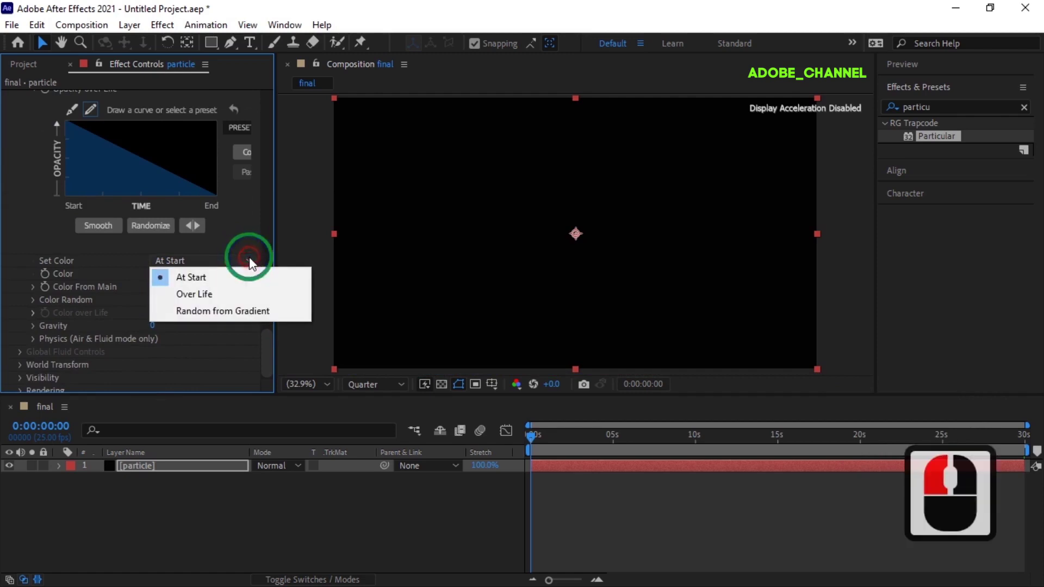
click(239, 309)
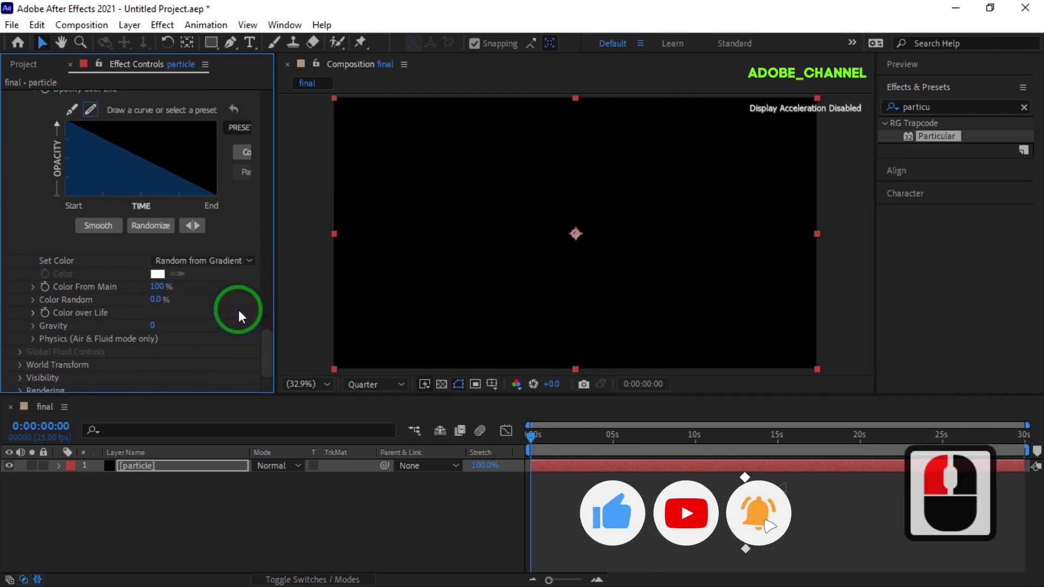
Step: Duplicate the particle layer and rename the copy dust
click(174, 467)
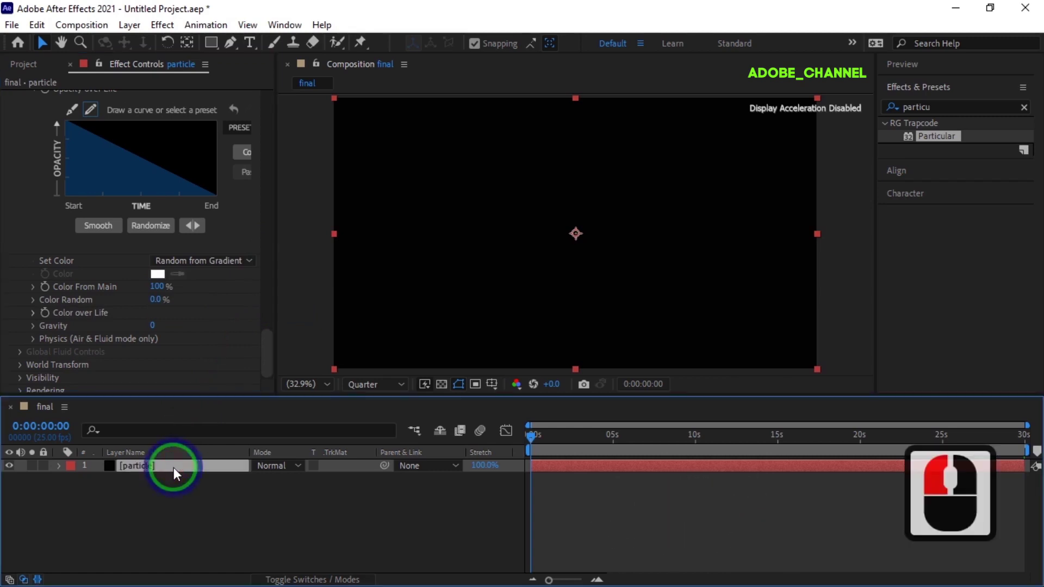
key(ctrl+d)
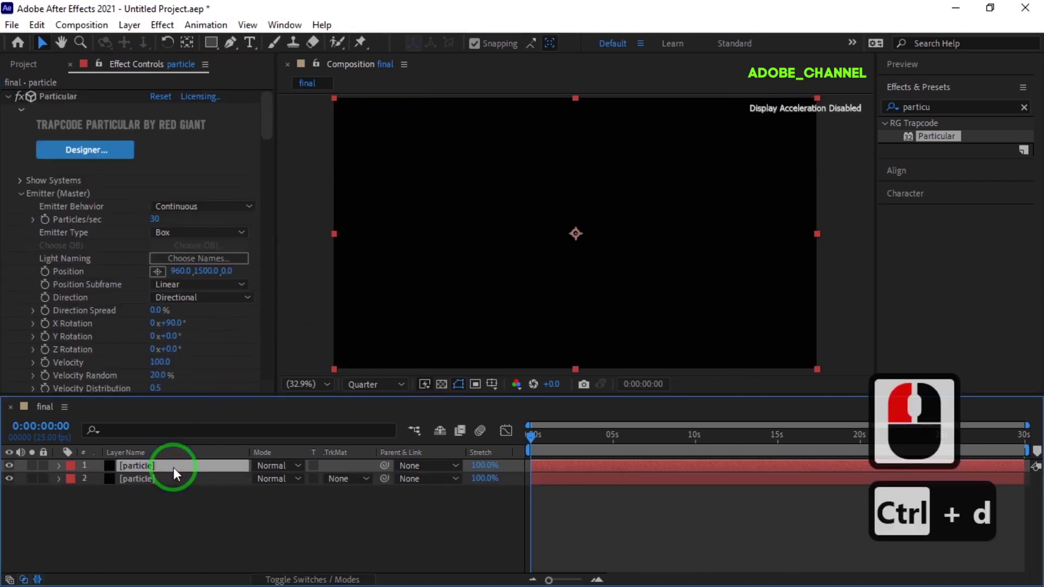
right_click(172, 465)
click(201, 438)
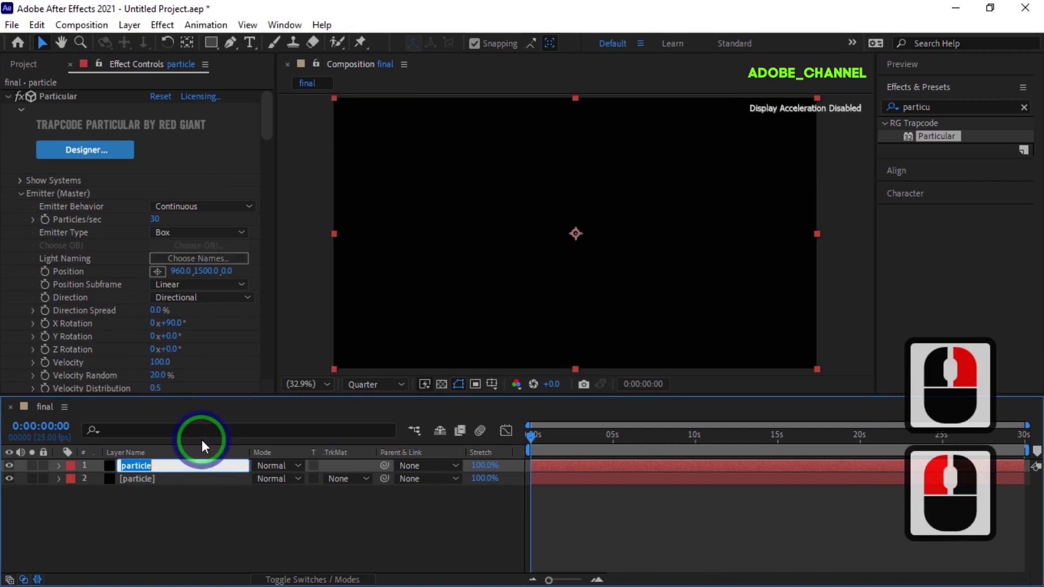
text(dust)
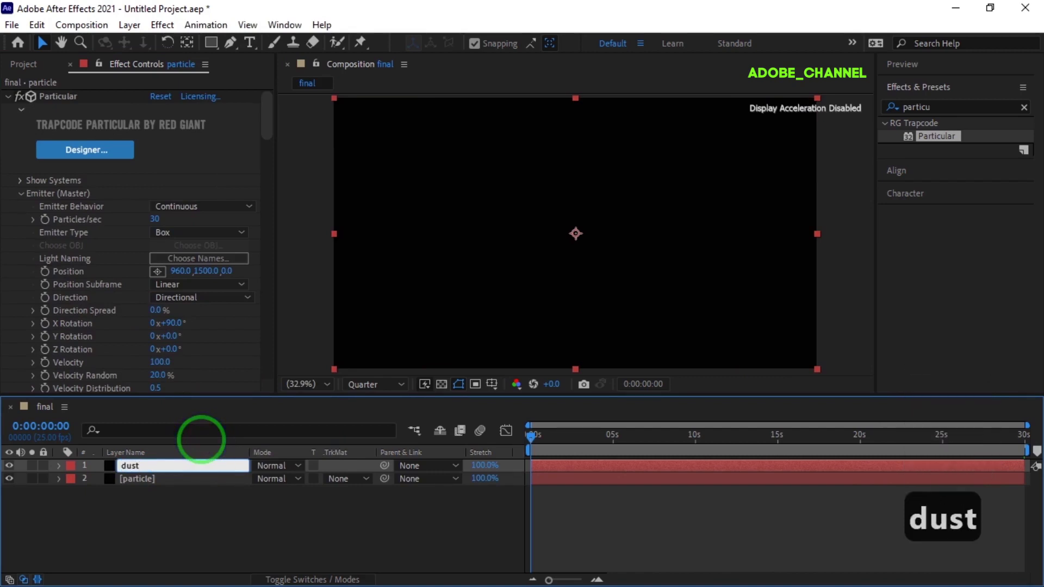
key(Return)
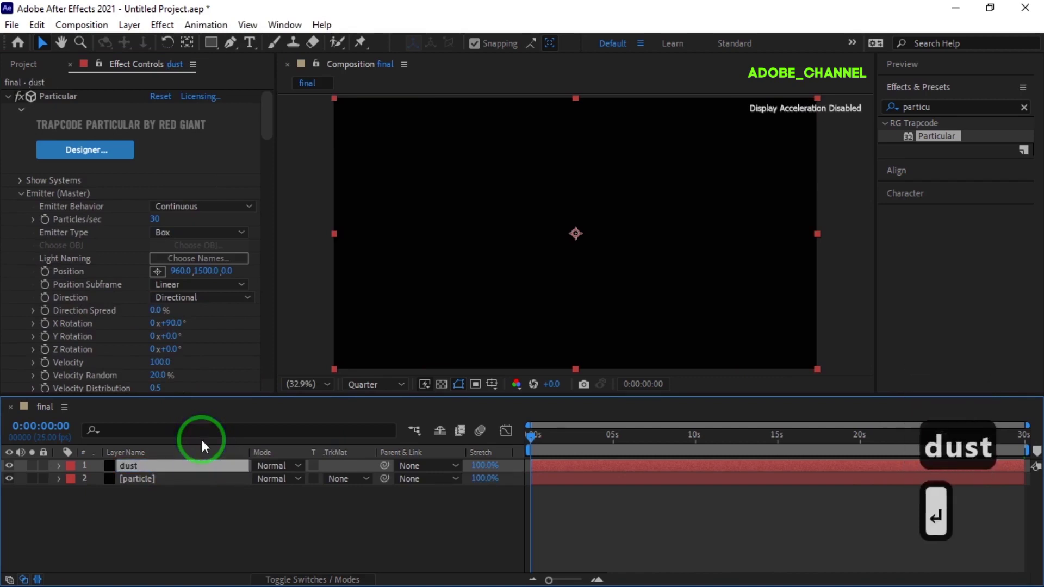
Step: Set the dust layer's master emitter to 150 particles per second
click(158, 219)
text(150)
key(Return)
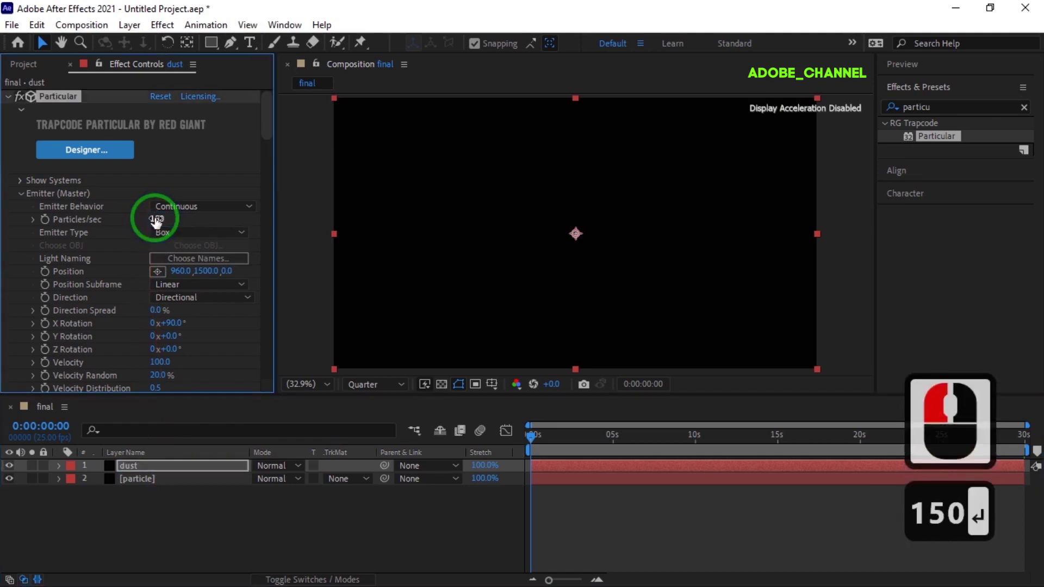
Step: Set the dust layer's emitter size to 1690 in X, 4050 in Y and 600 in Z
scroll(155, 223, down, 3)
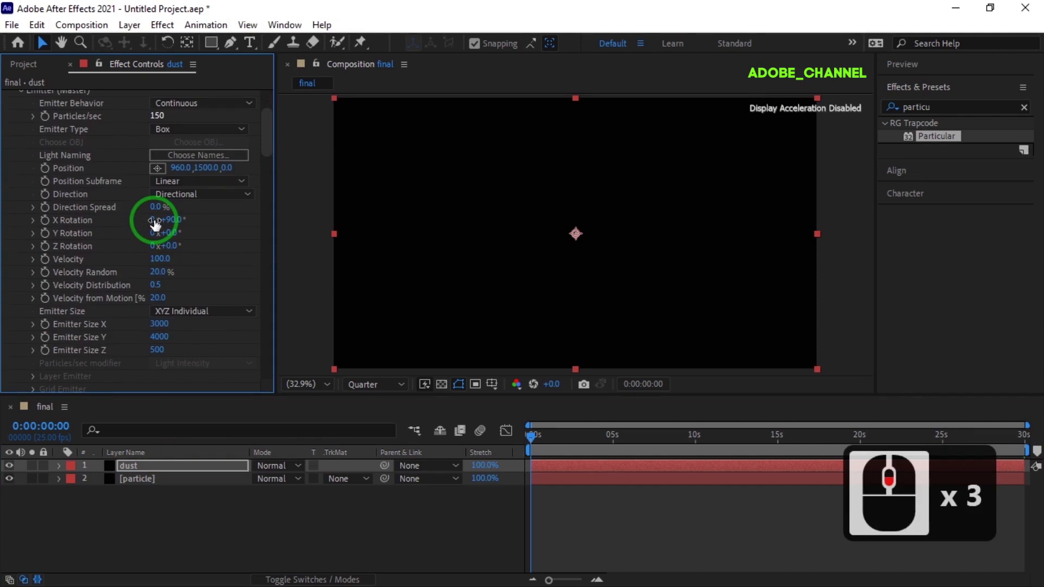
click(158, 324)
text(1)
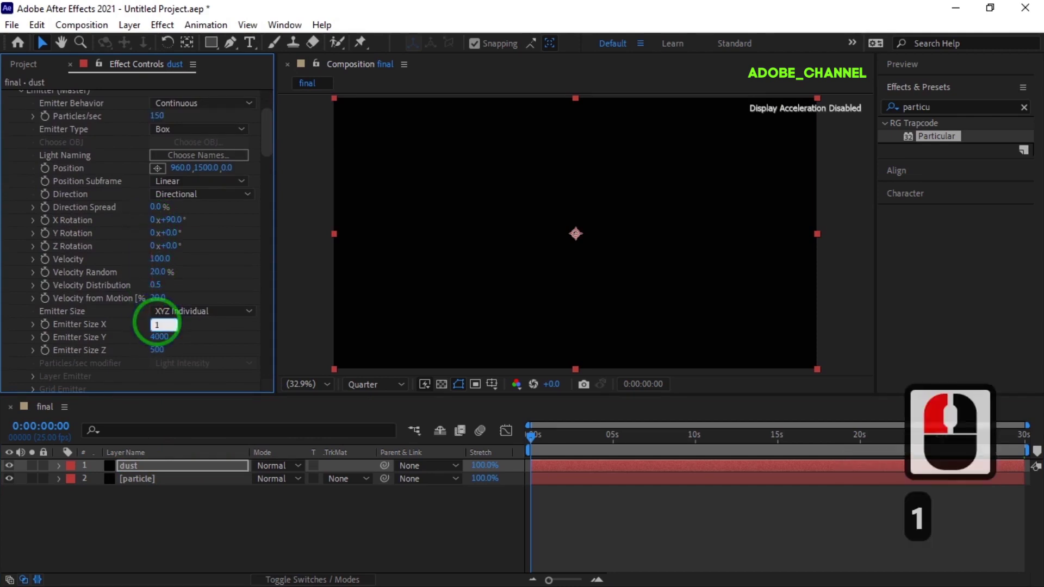
text(690)
key(Return)
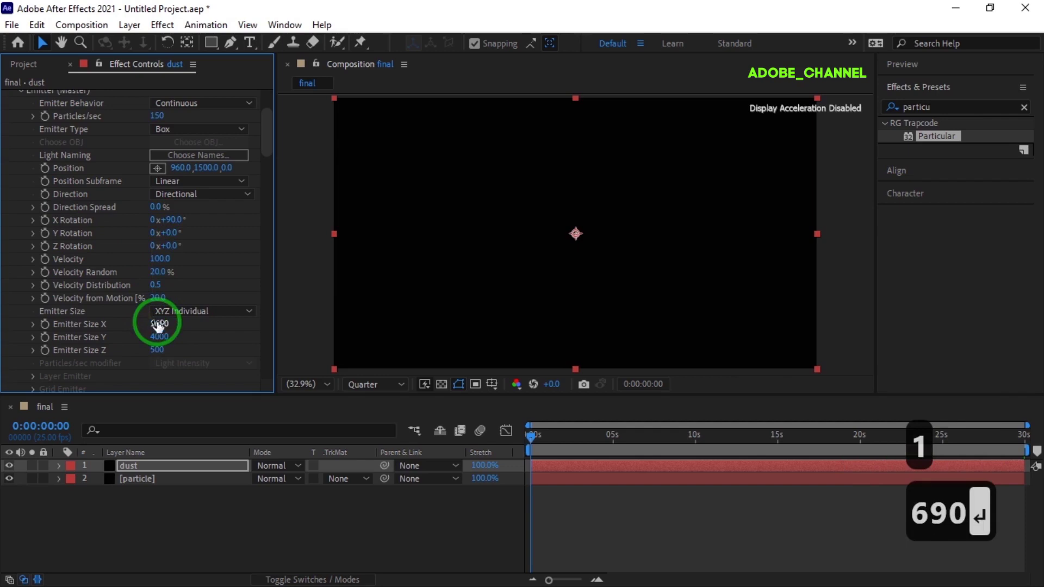
click(157, 336)
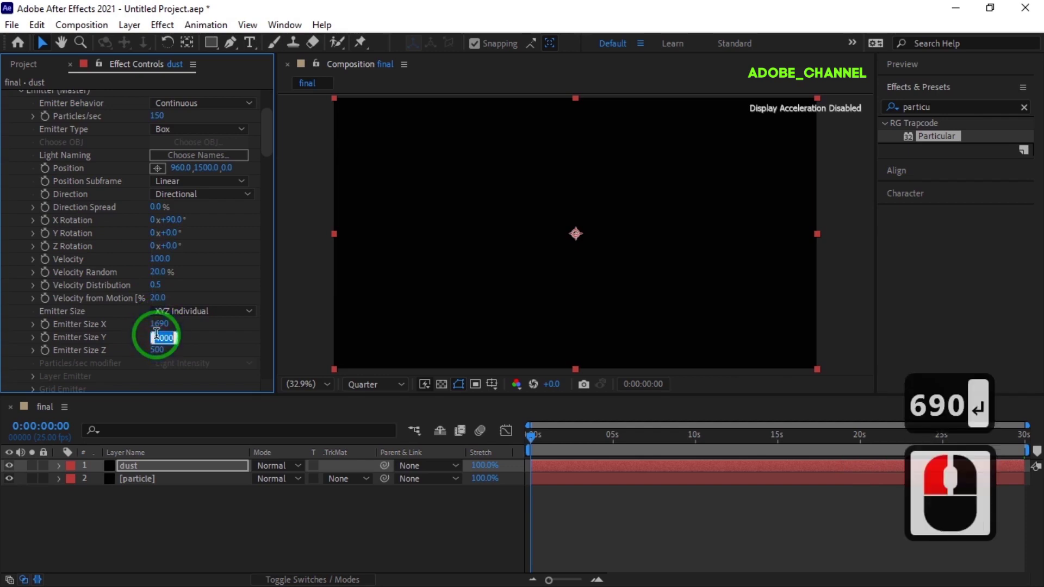
text(4050)
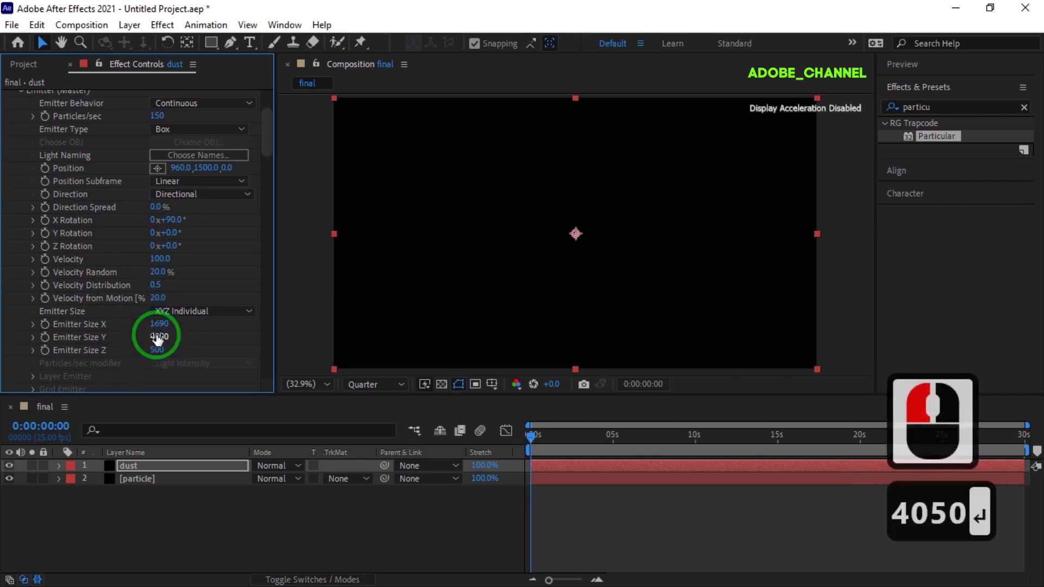
click(157, 350)
text(600)
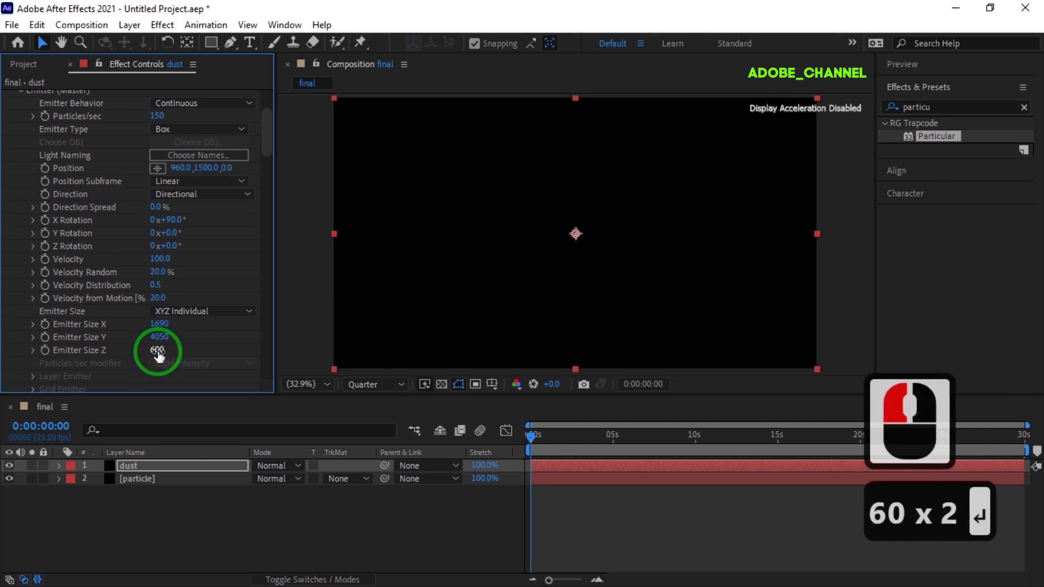
scroll(158, 355, down, 3)
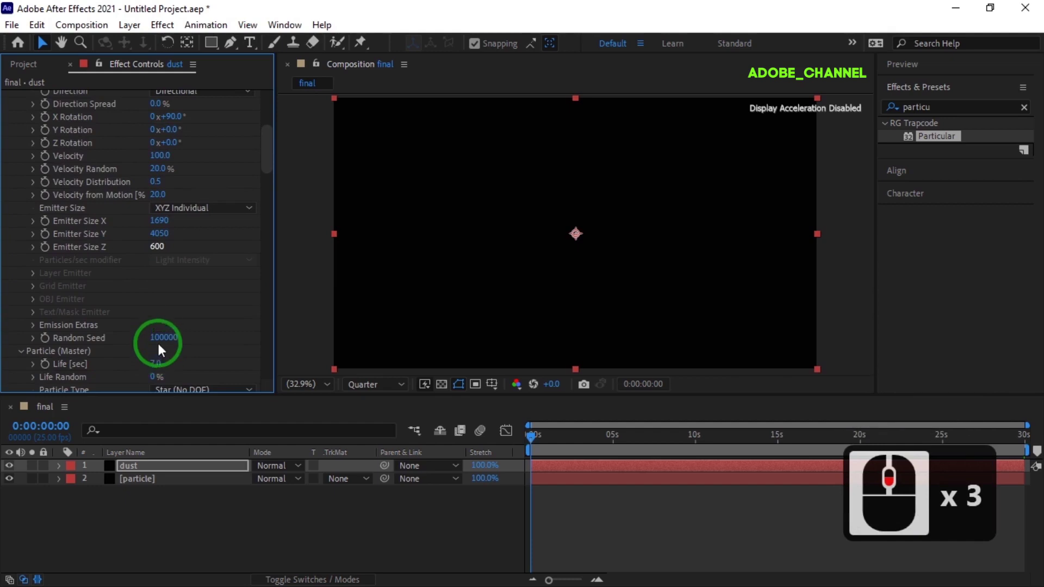
Step: Set the dust layer's emitter random seed to 100100 and its velocity to 130
click(160, 338)
text(100100)
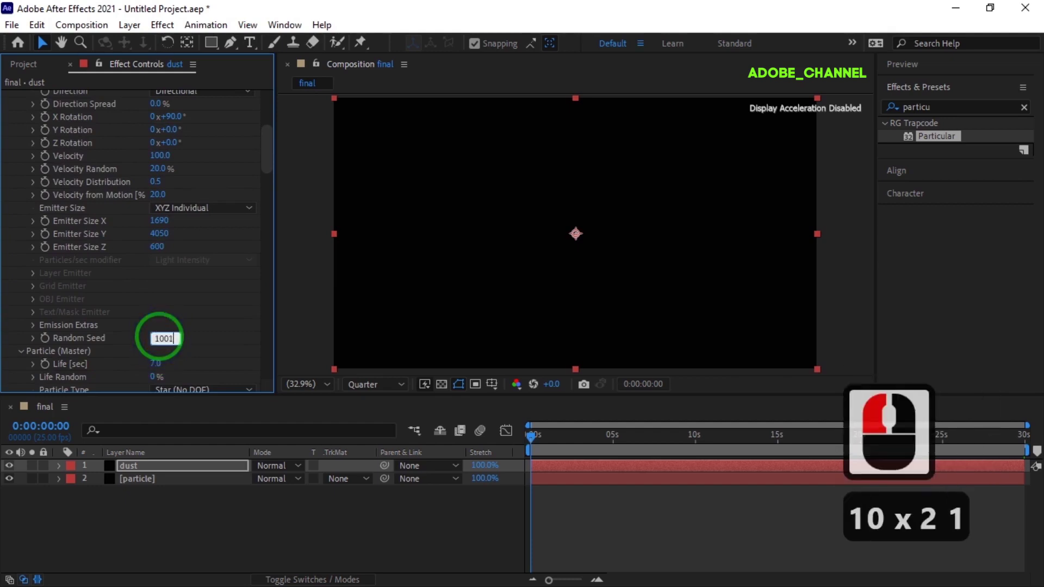
key(Return)
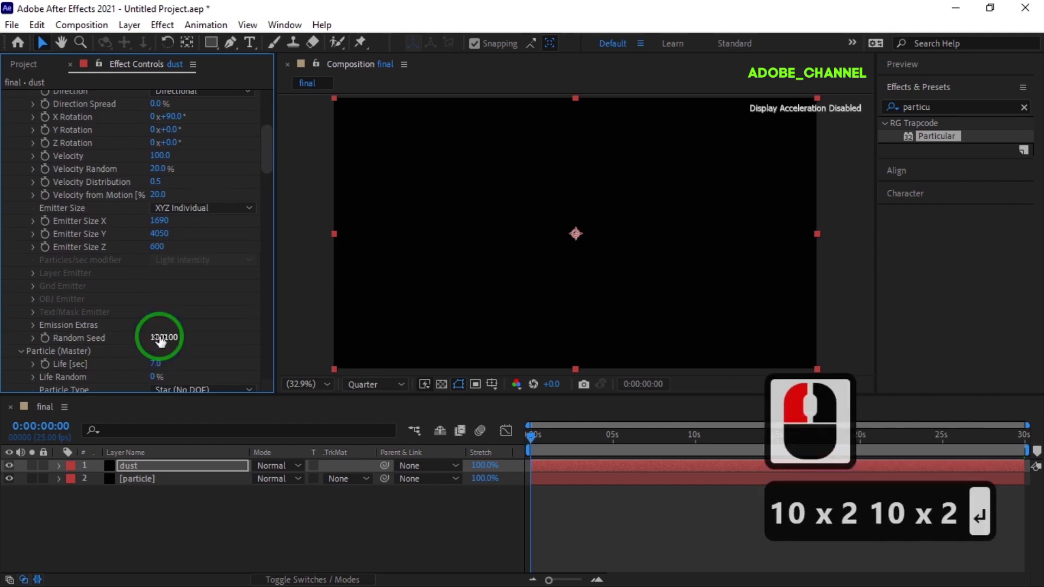
click(158, 156)
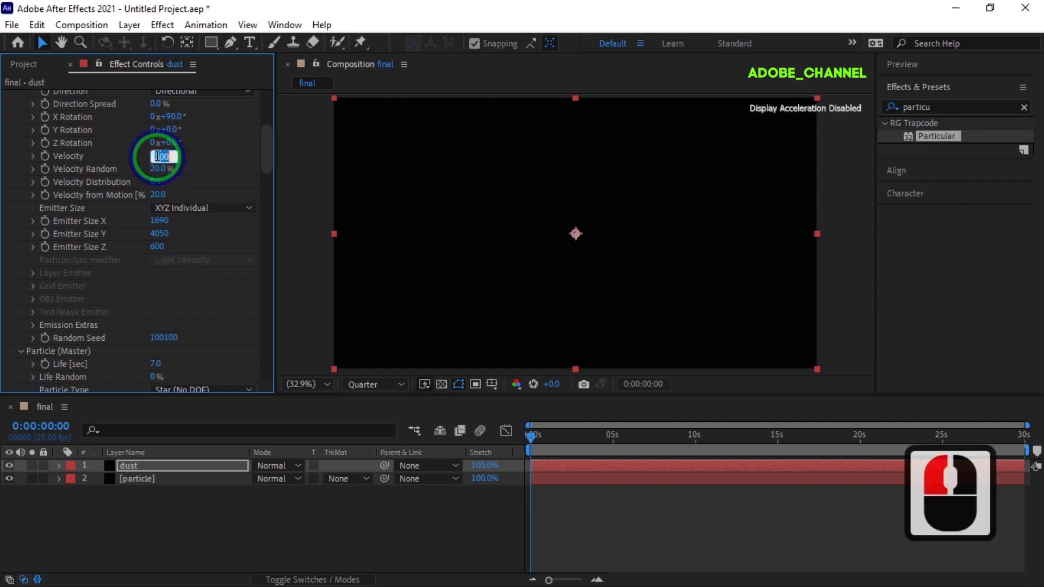
text(130)
key(Return)
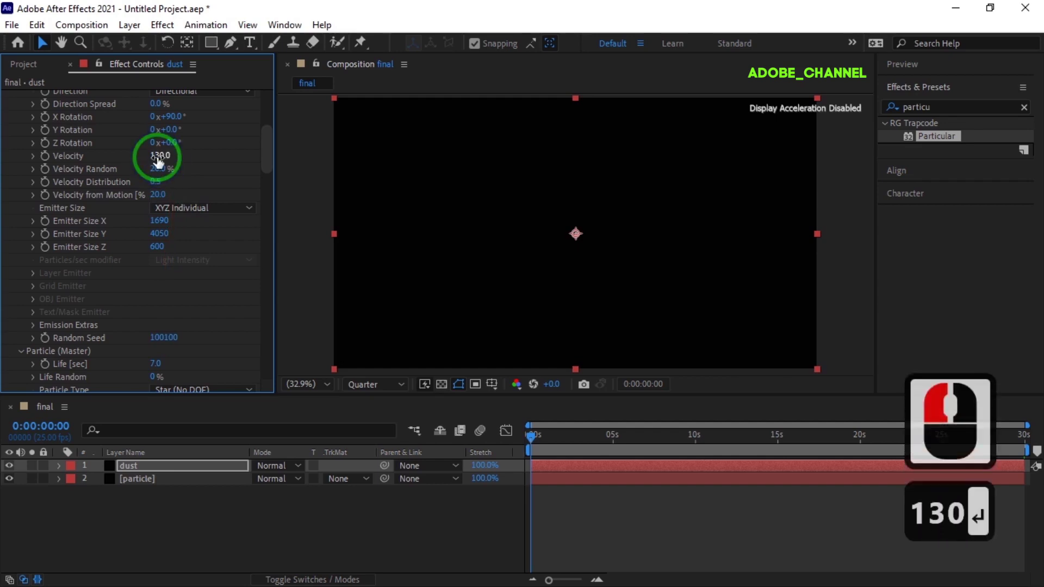
Step: Set the dust particles' life to 10 seconds and their particle type to Sphere
scroll(48, 292, down, 4)
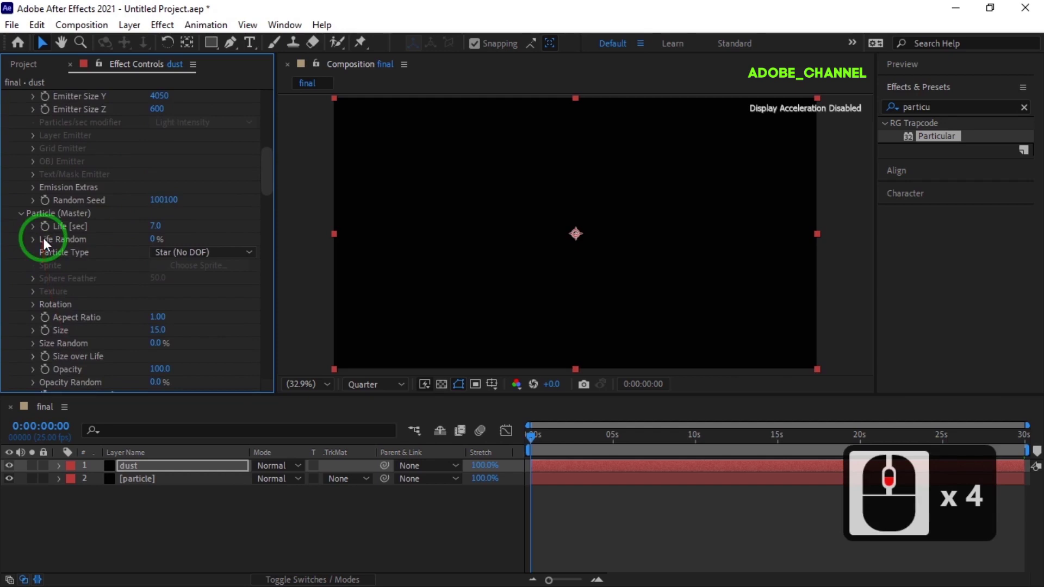
click(156, 227)
text(10)
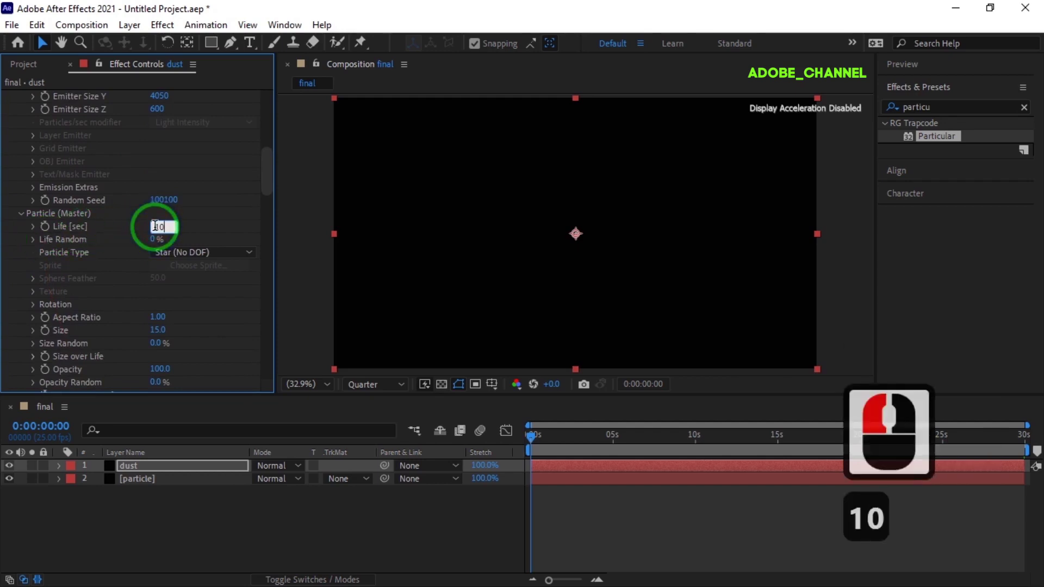
key(Return)
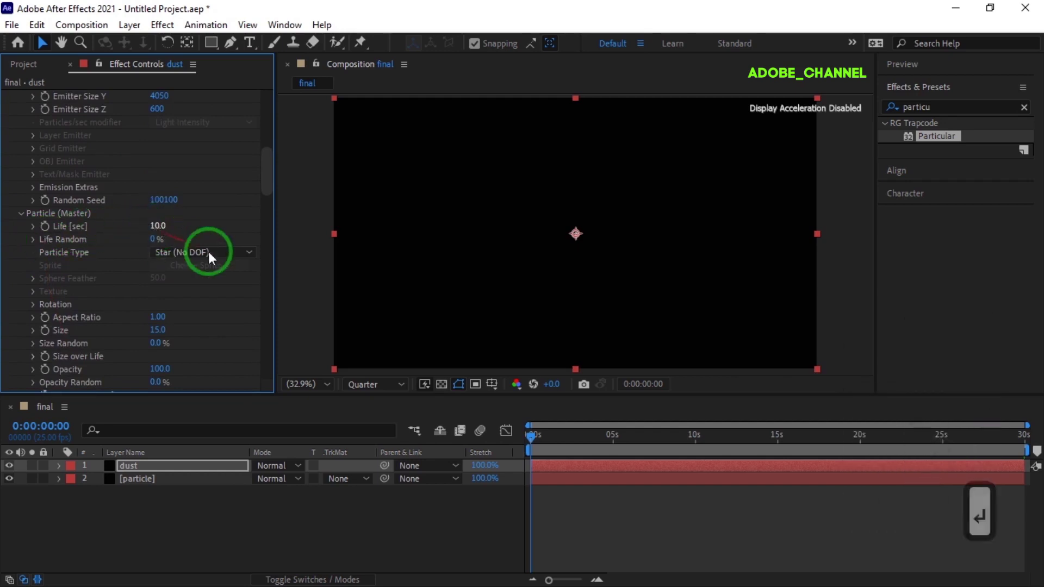
click(248, 253)
click(200, 269)
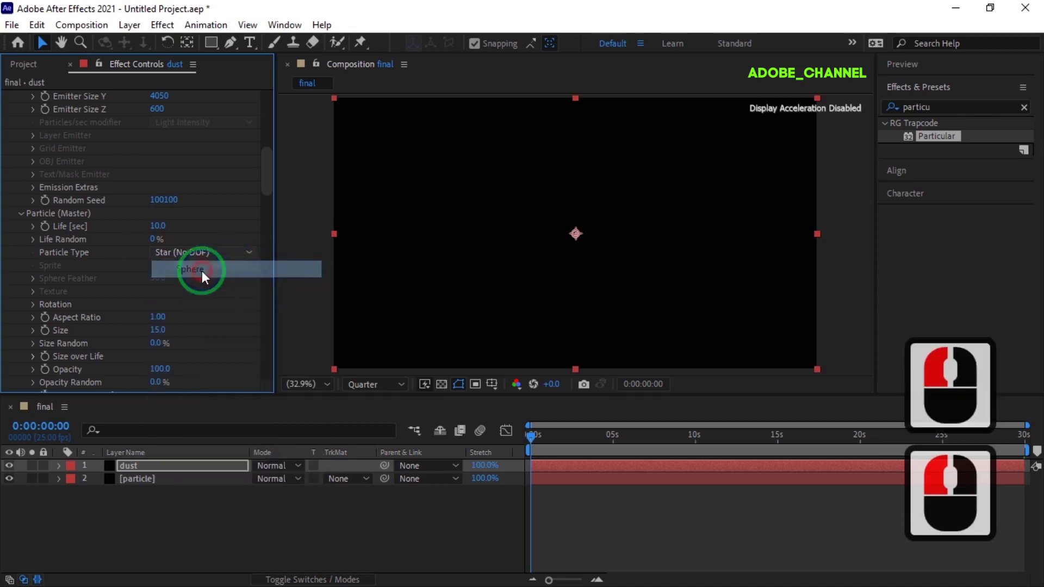
Step: Set the dust particles' size to 3 and their size randomness to 100%
click(157, 330)
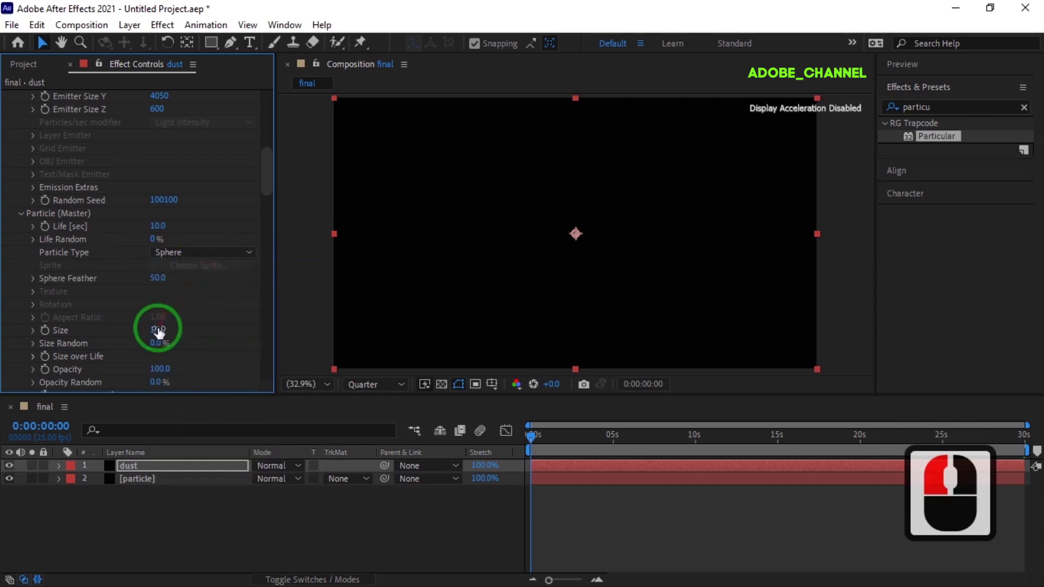
text(3)
key(Return)
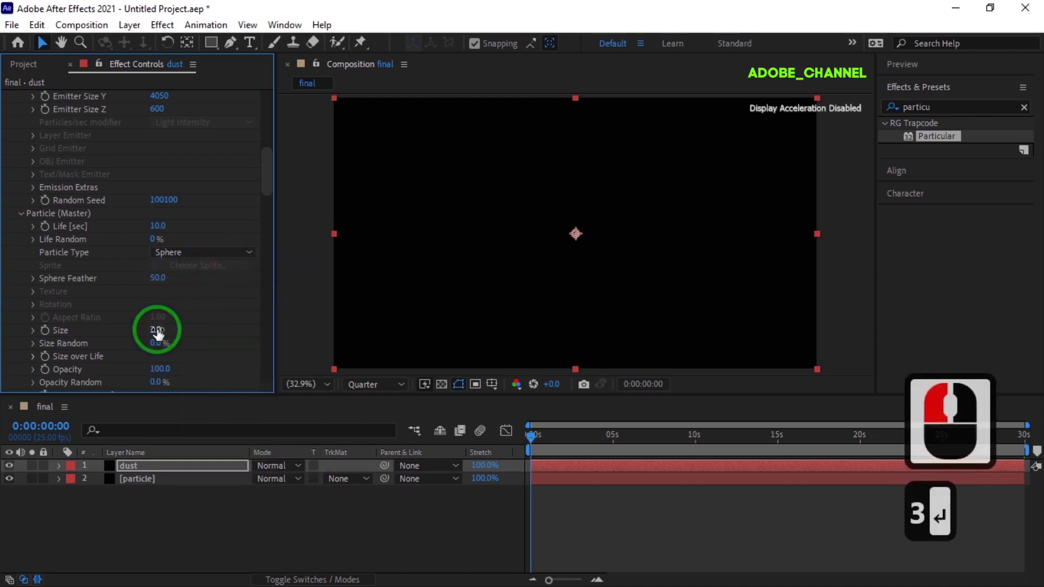
click(156, 343)
text(100)
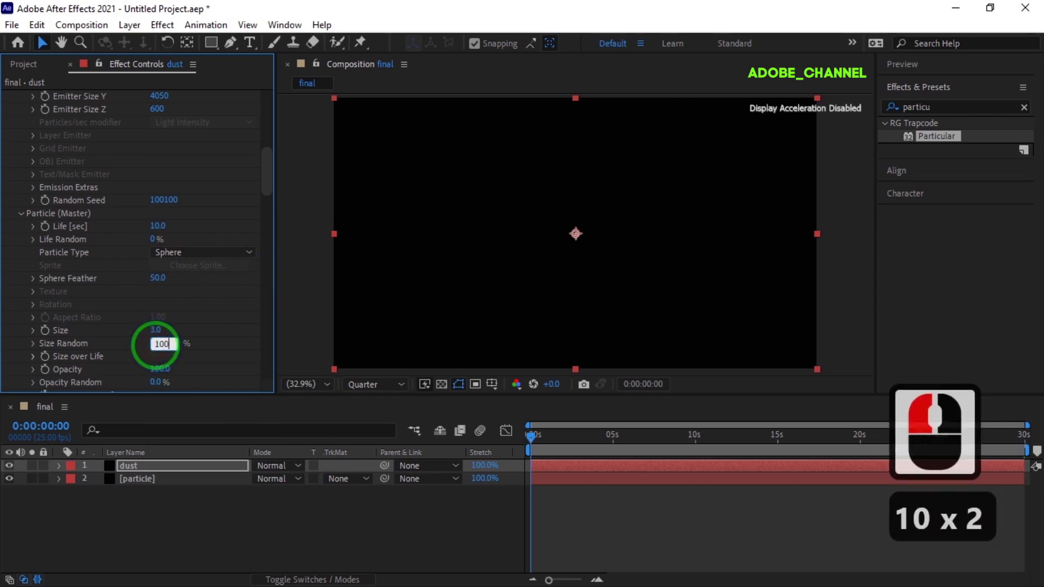
key(Return)
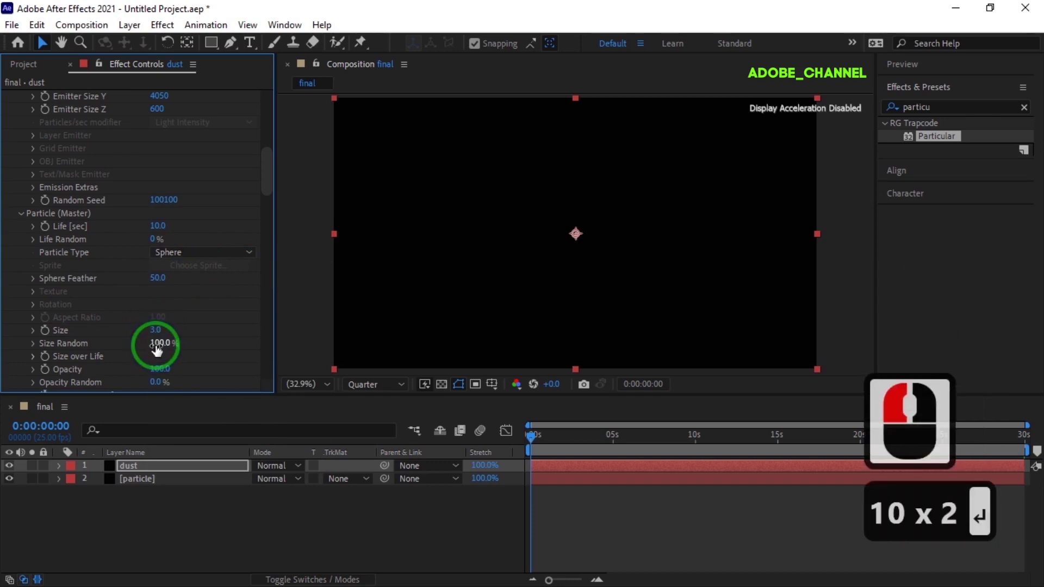
Step: Set the dust particles' Life Random to 100%
click(154, 240)
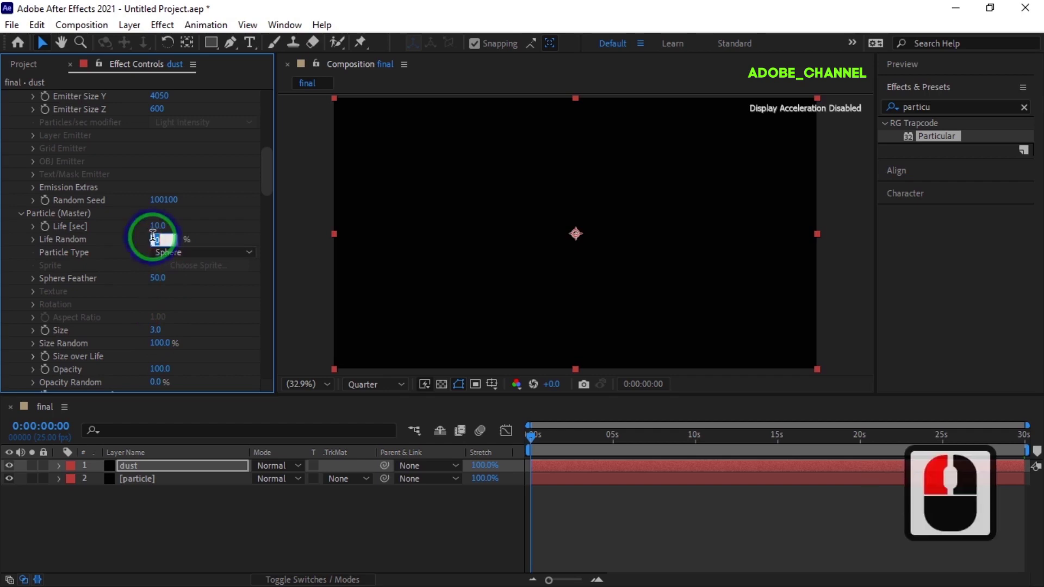
text(100)
key(Return)
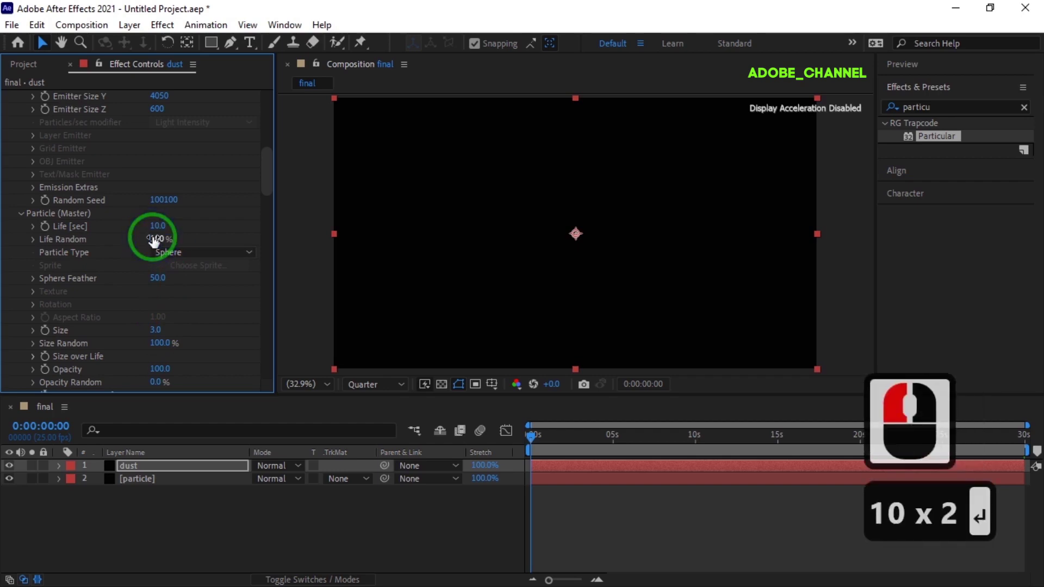
Step: Apply the Opacity over Life preset curve that fades the dust particles in at the start and out at the end
scroll(154, 241, down, 3)
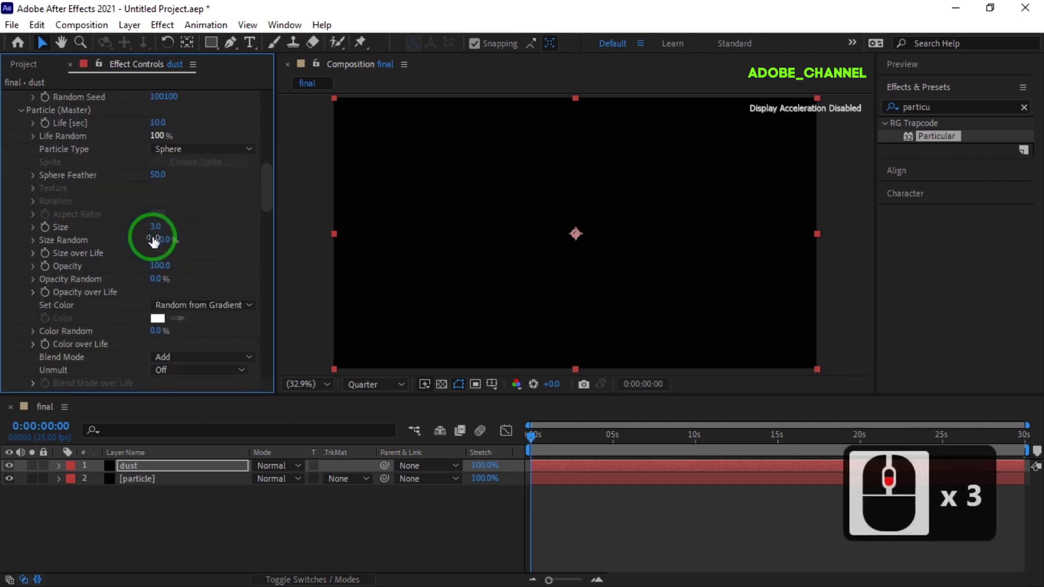
click(33, 292)
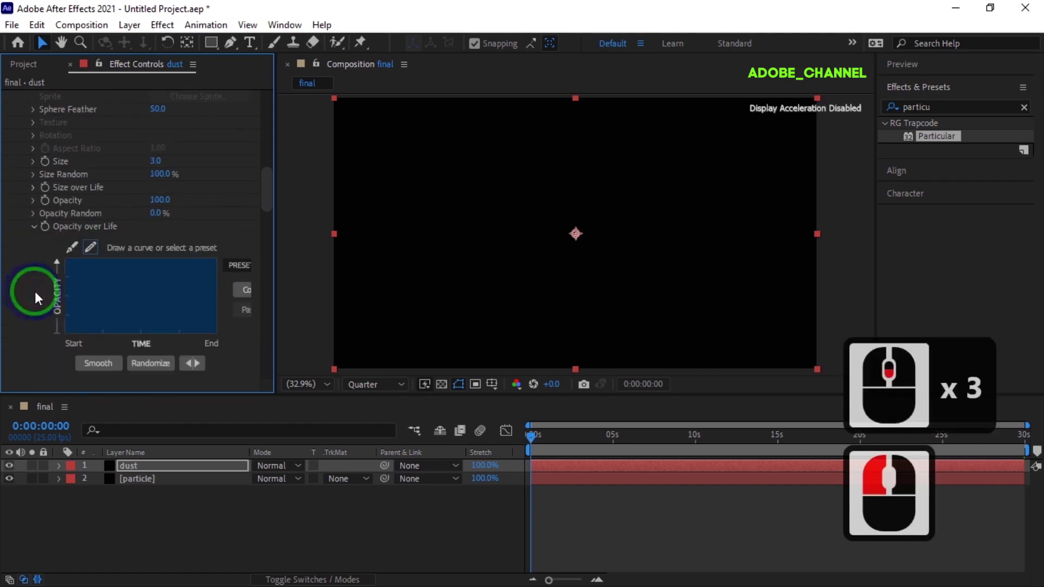
click(237, 264)
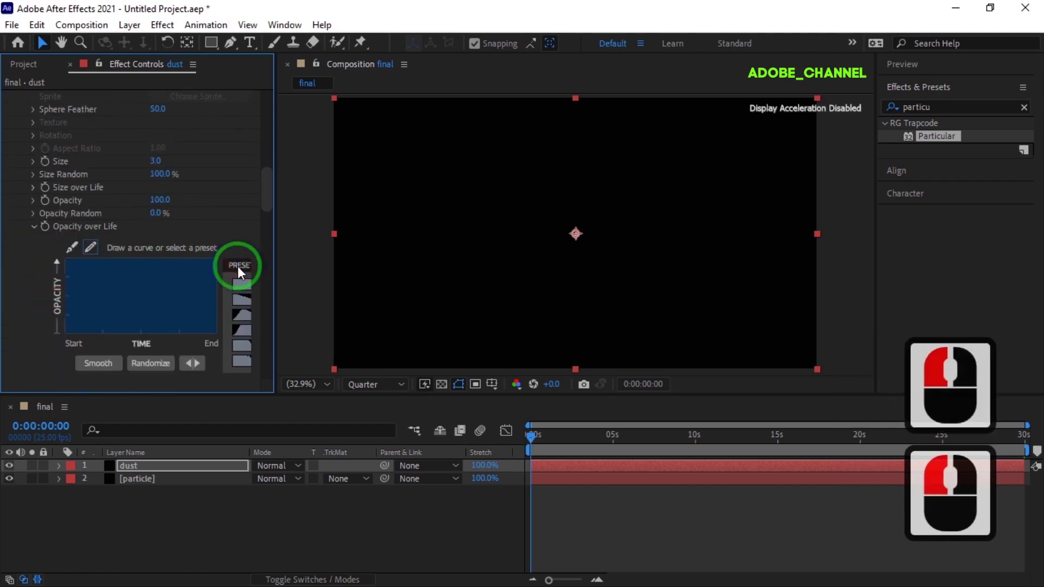
click(236, 331)
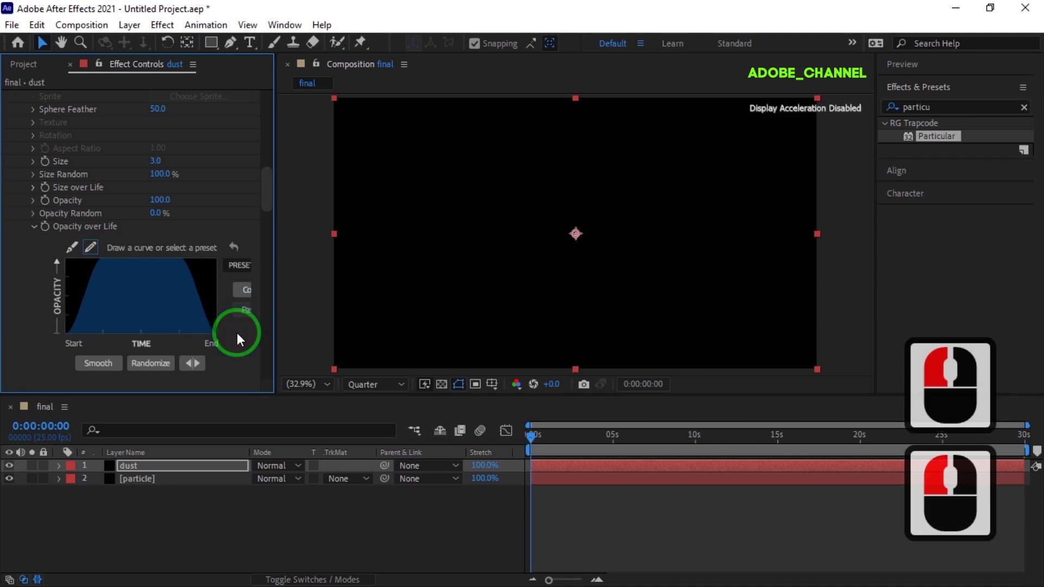
Step: Set Affect Position to 52 in the turbulence field of the dust layer's air physics
scroll(45, 318, down, 7)
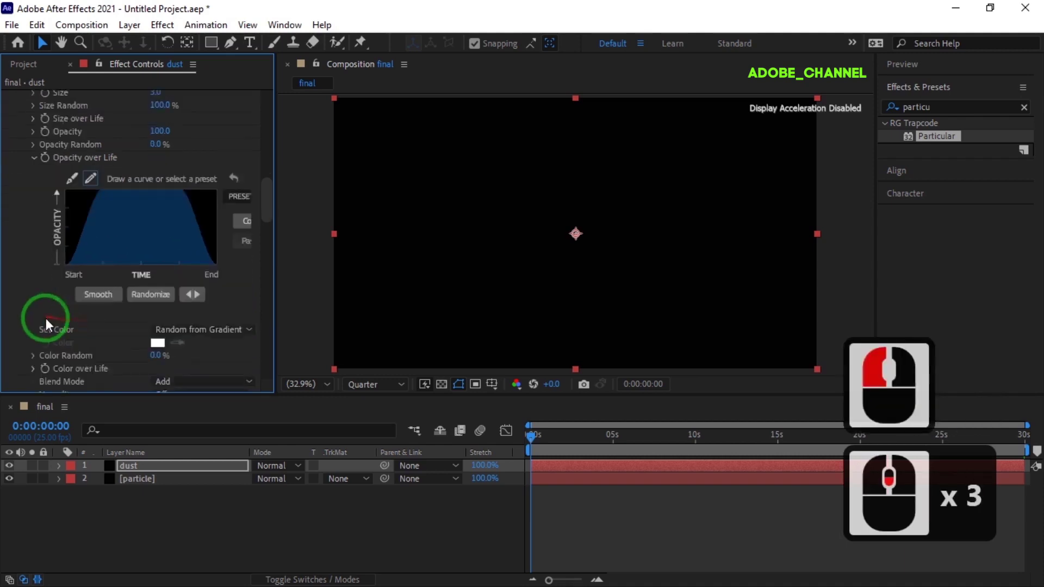
scroll(44, 300, down, 4)
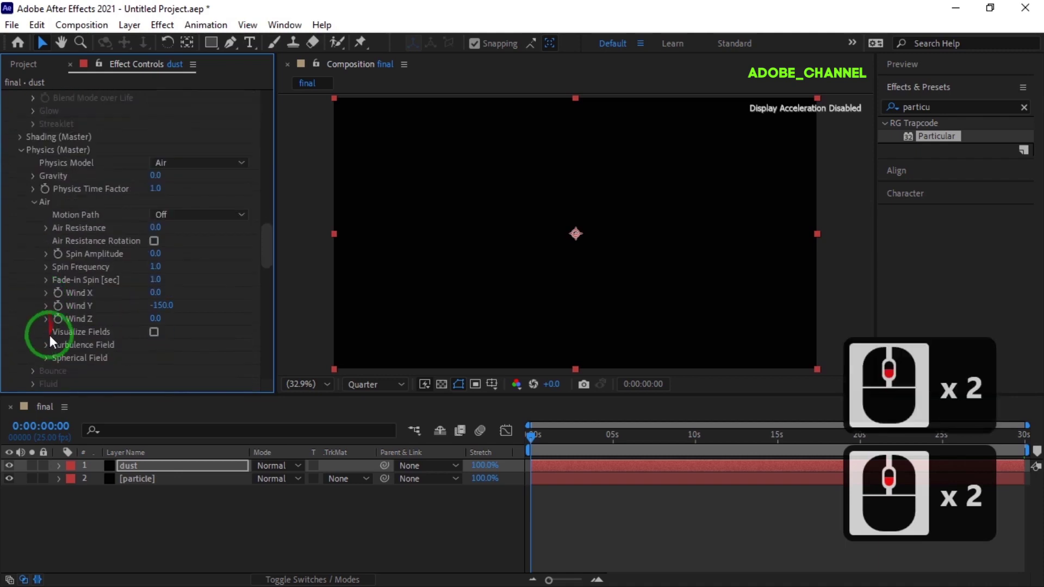
click(45, 345)
scroll(44, 346, down, 2)
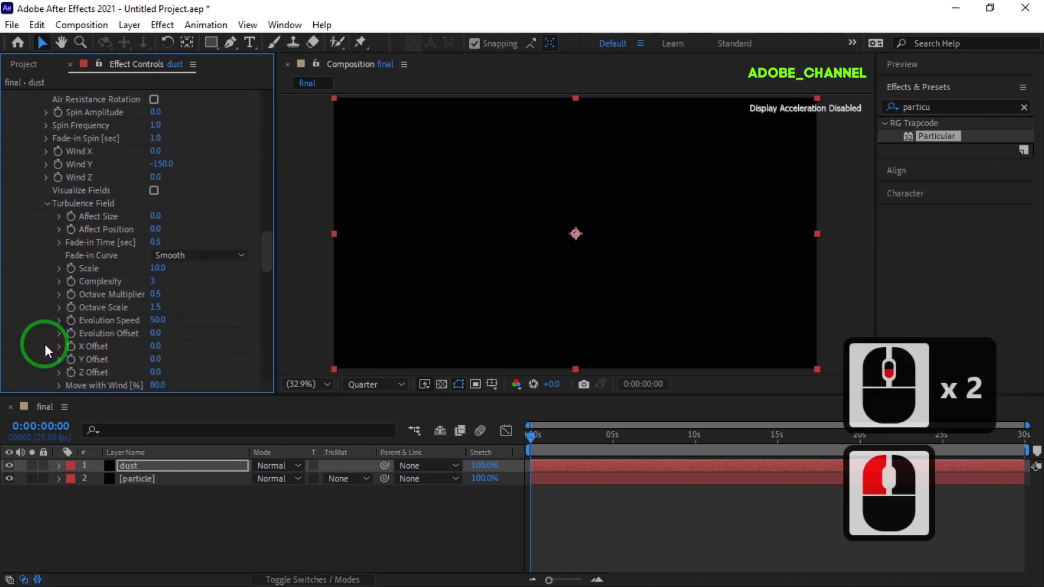
click(154, 228)
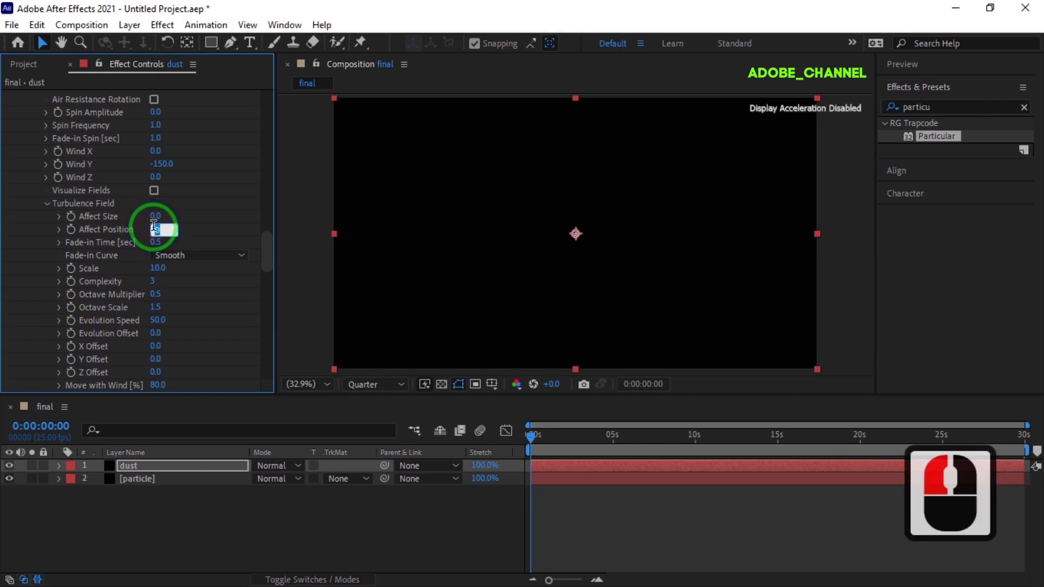
text(52)
key(Return)
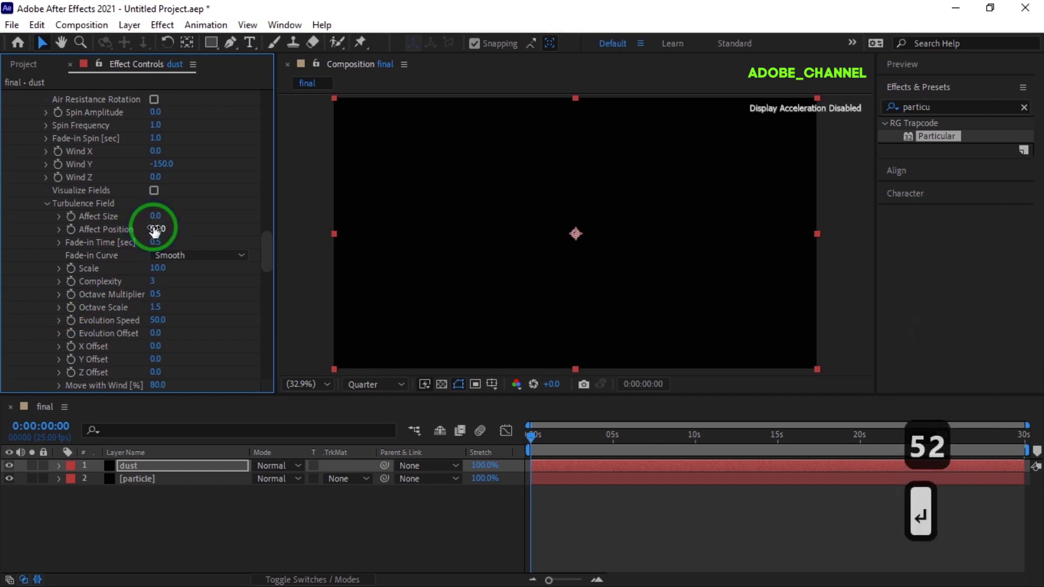
Step: Turn off the aux system's emission on the dust layer
scroll(108, 249, down, 6)
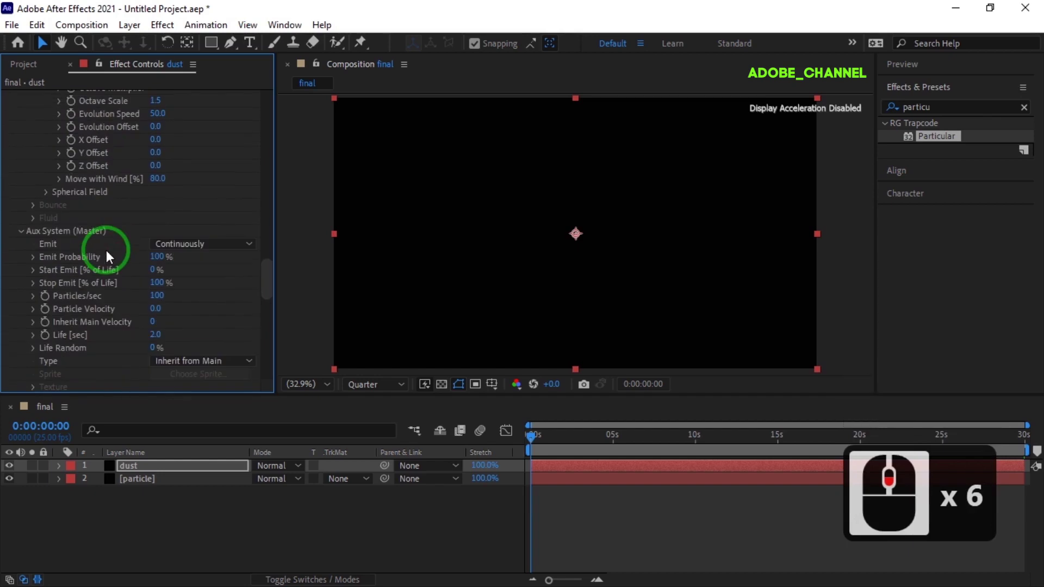
click(249, 242)
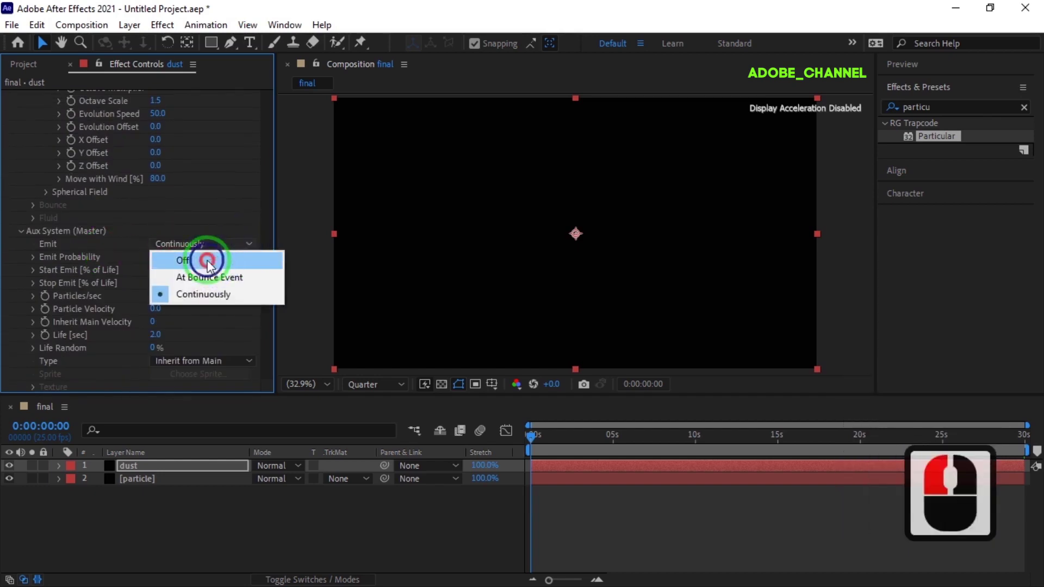
click(208, 261)
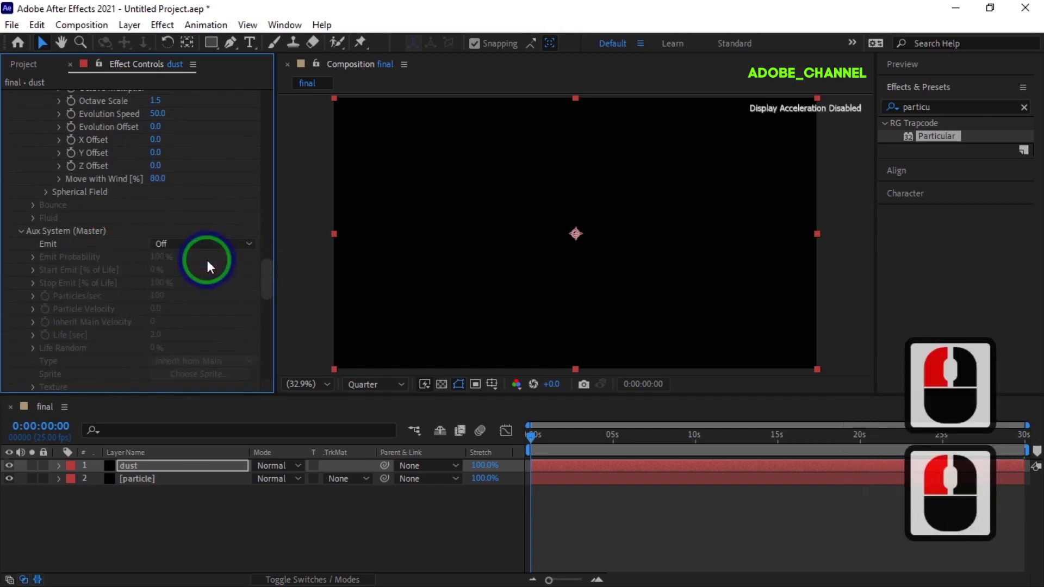
Step: Add a new adjustment layer to the final composition and rename it glow
right_click(227, 526)
mouse_move(292, 342)
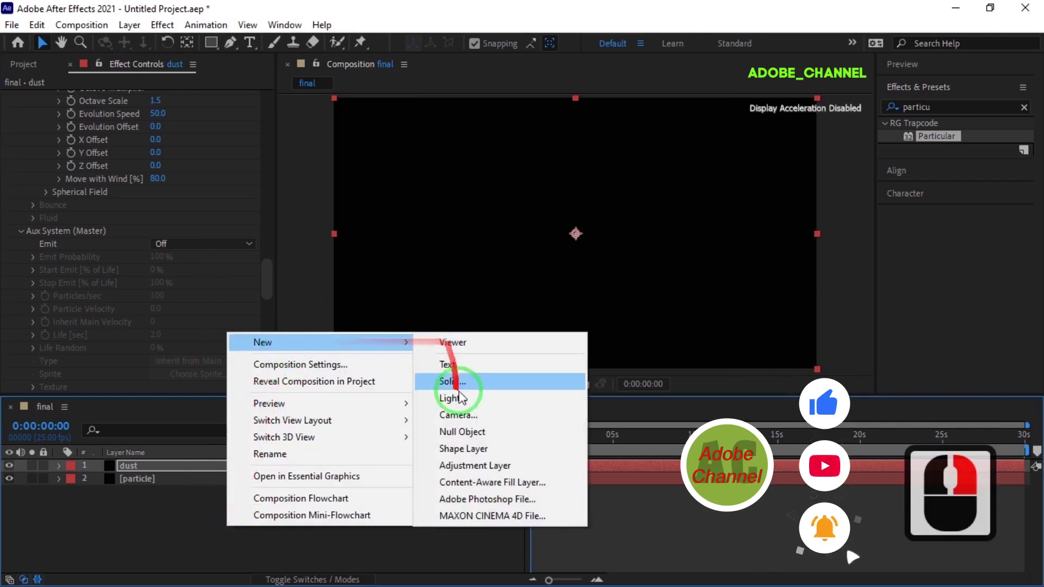
click(465, 466)
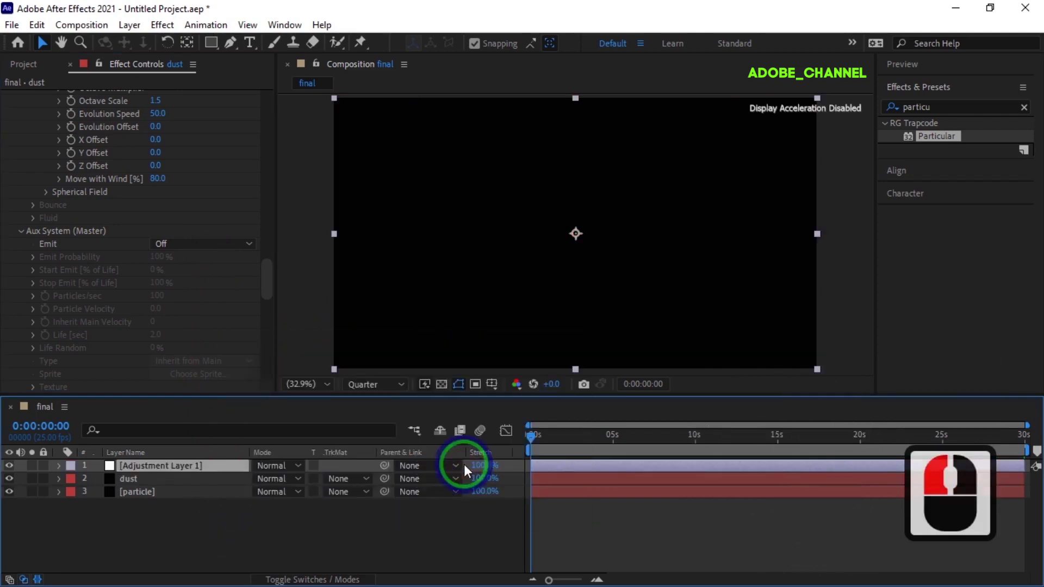
right_click(202, 467)
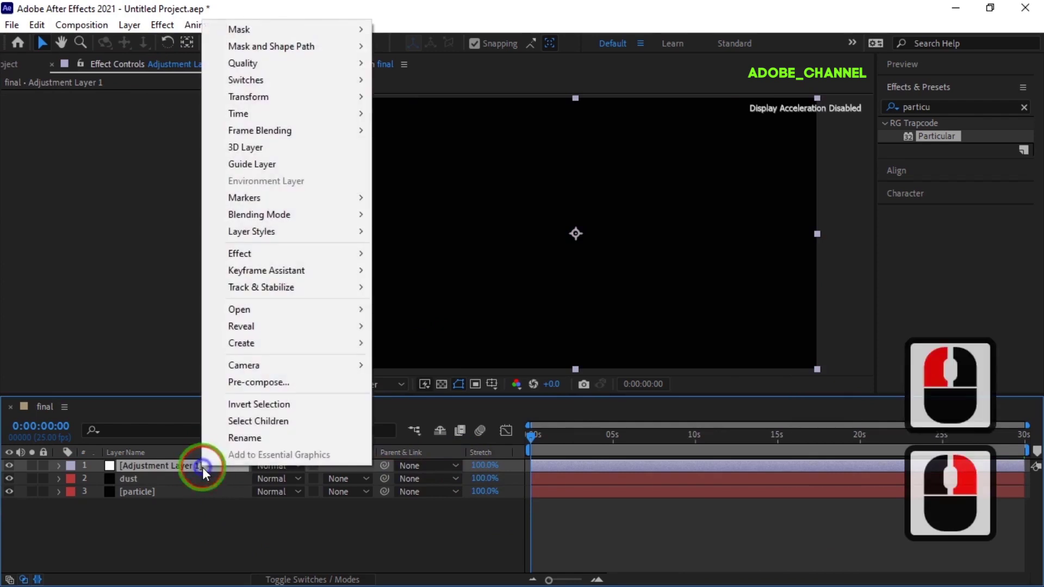
click(243, 439)
text(glo)
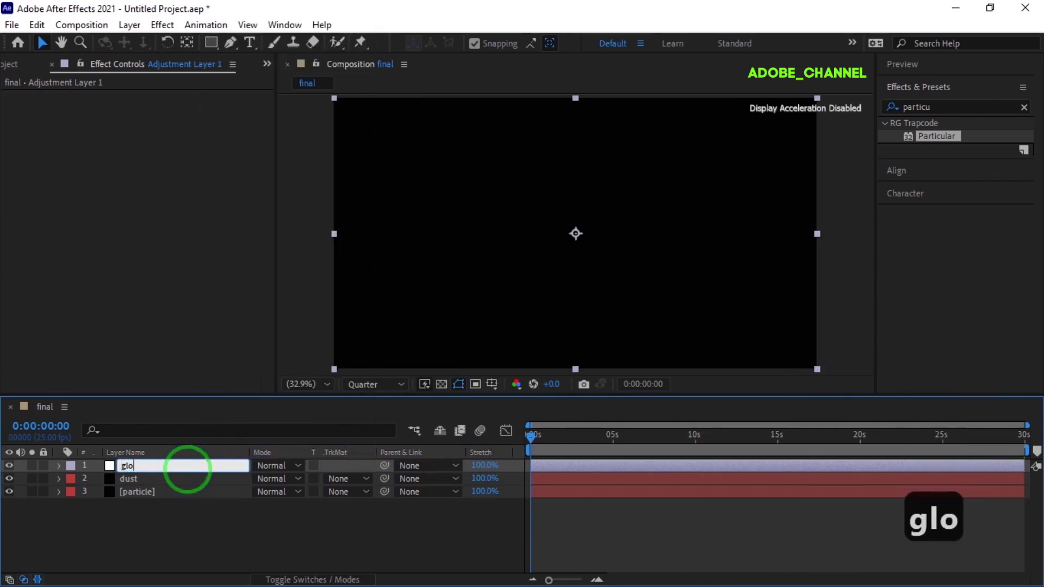
text(w)
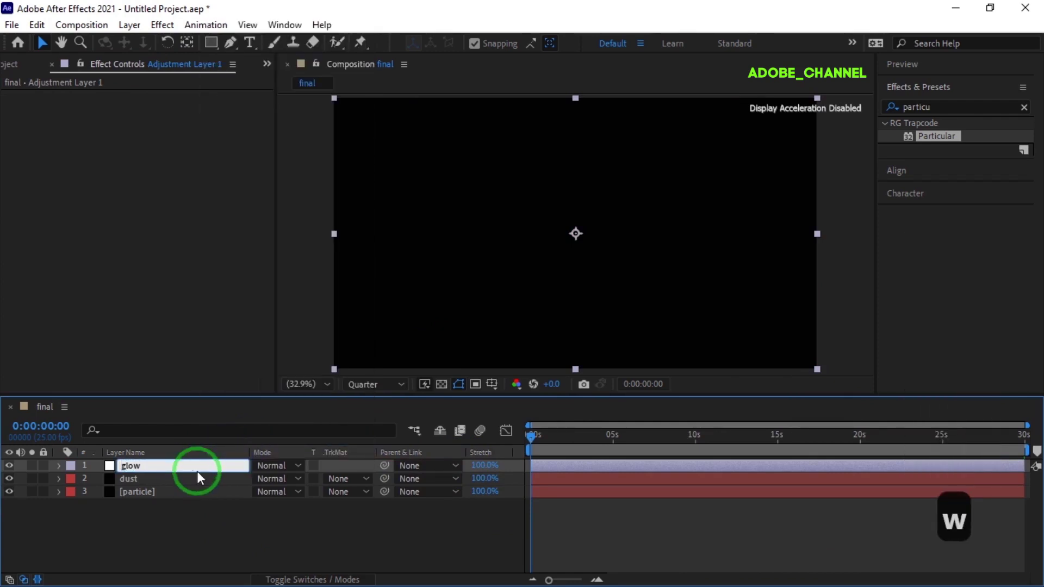
key(Return)
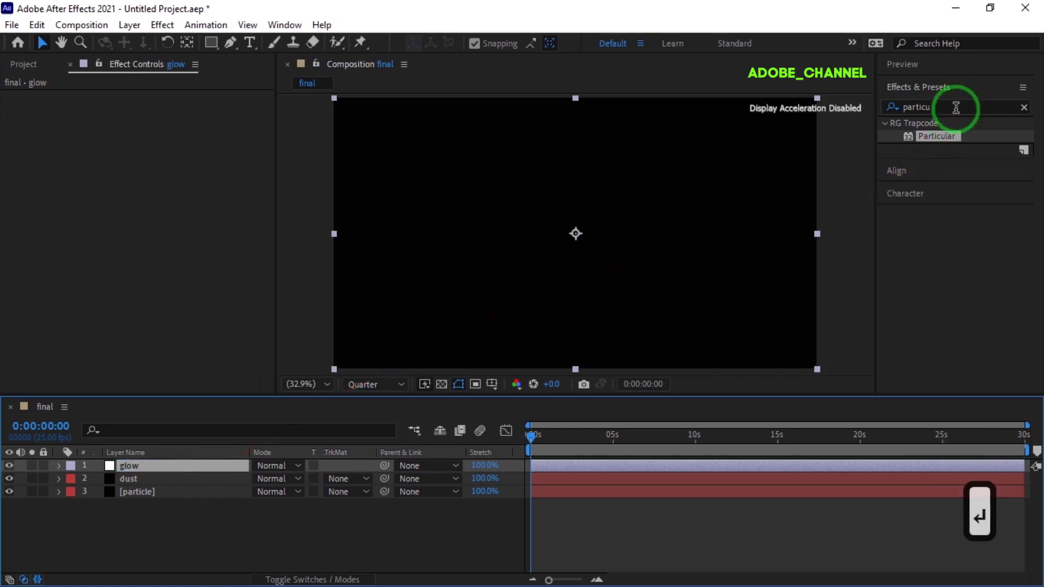
Step: Apply the Stylize Glow effect to the glow layer and set its Glow Radius to 150
click(898, 108)
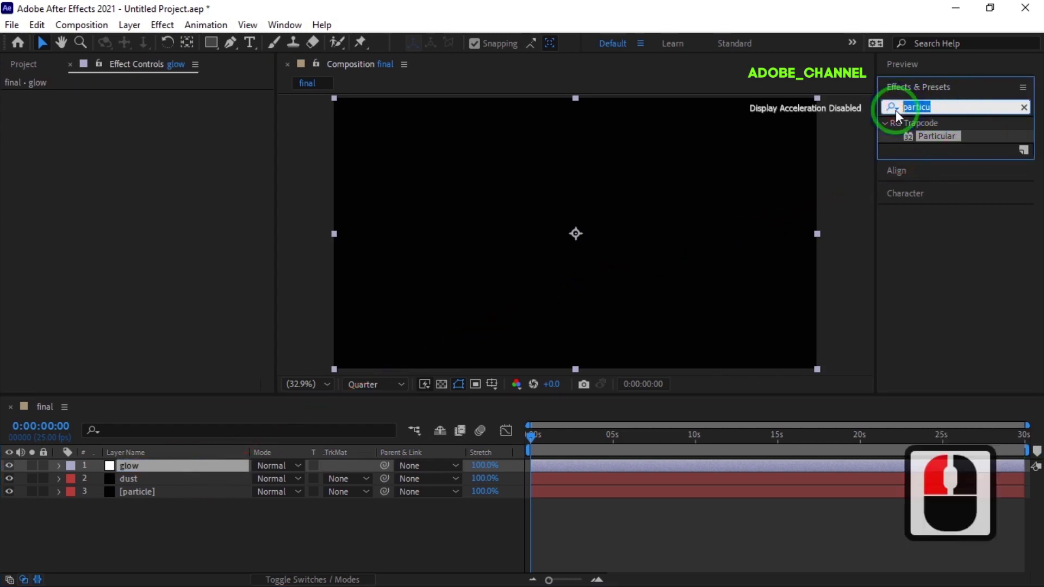
text(glow)
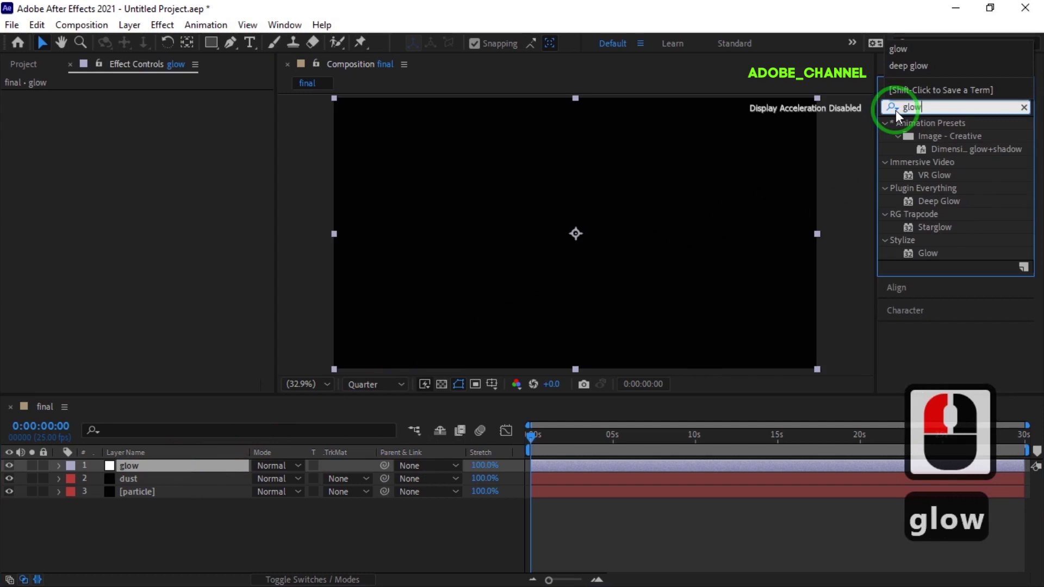
double_click(925, 252)
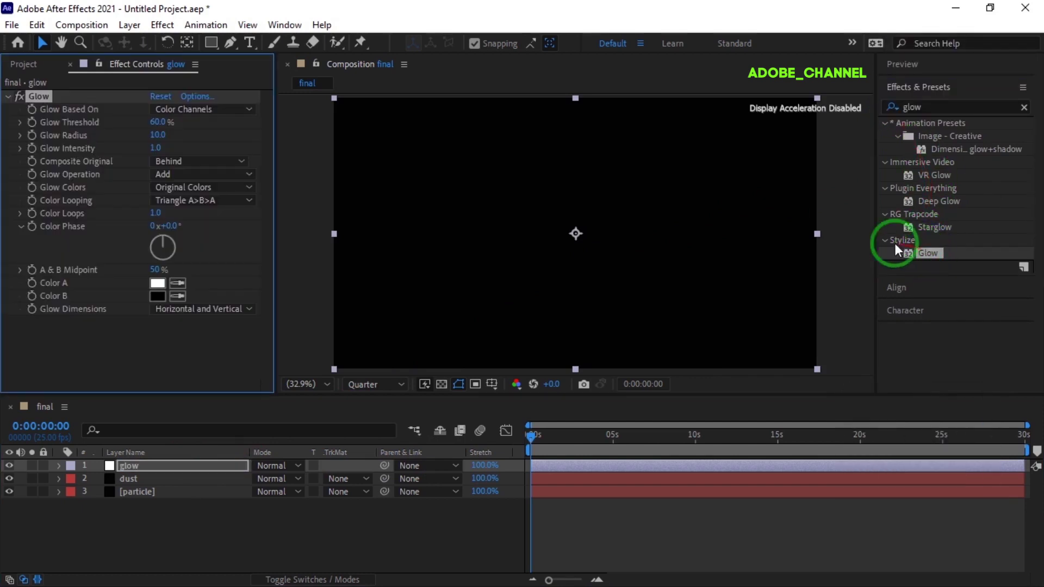
click(159, 134)
text(150)
key(Return)
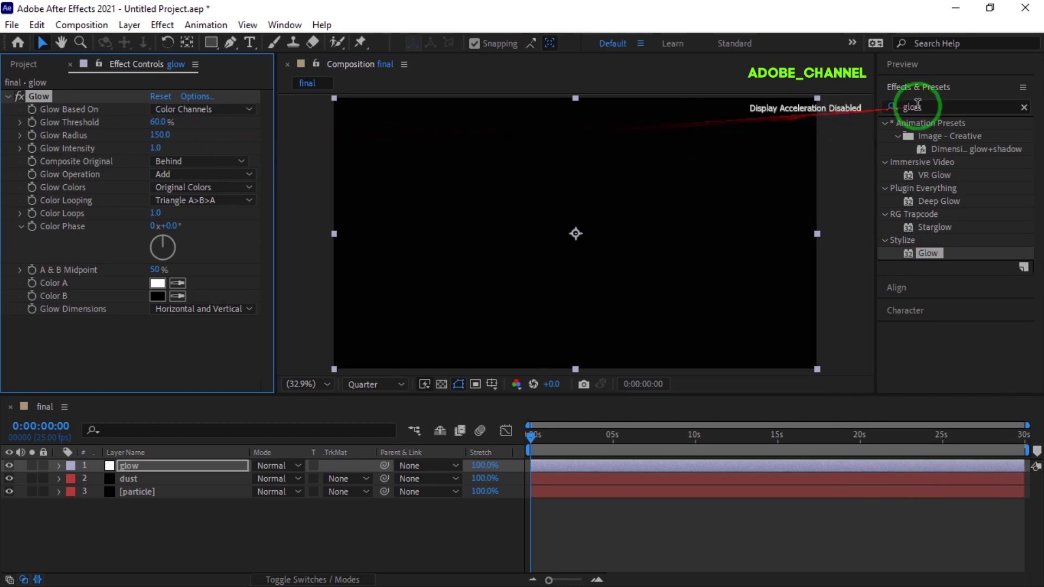
Step: Play a preview of the final composition from the start, then stop playback
click(963, 64)
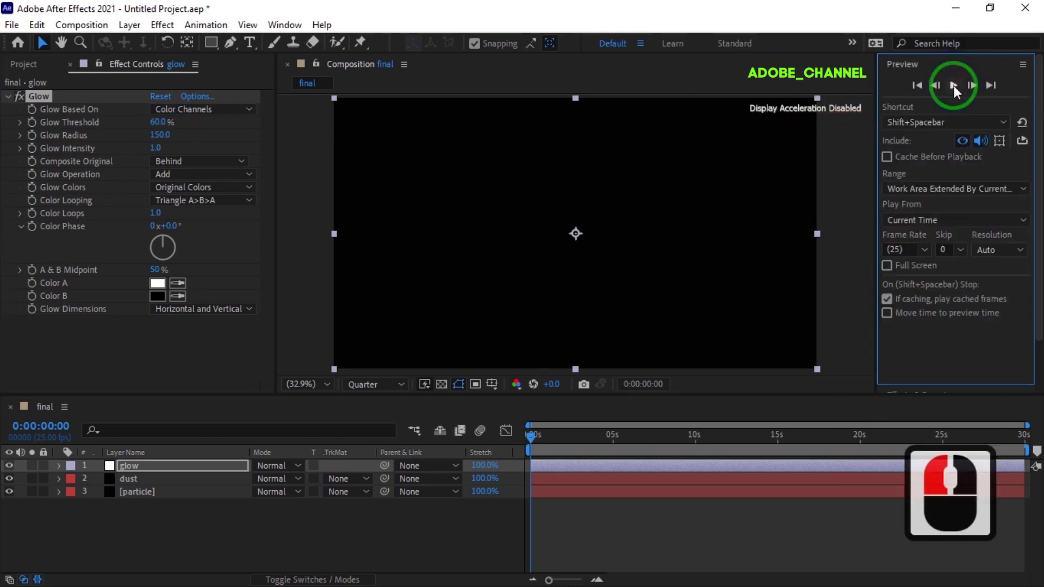
click(953, 86)
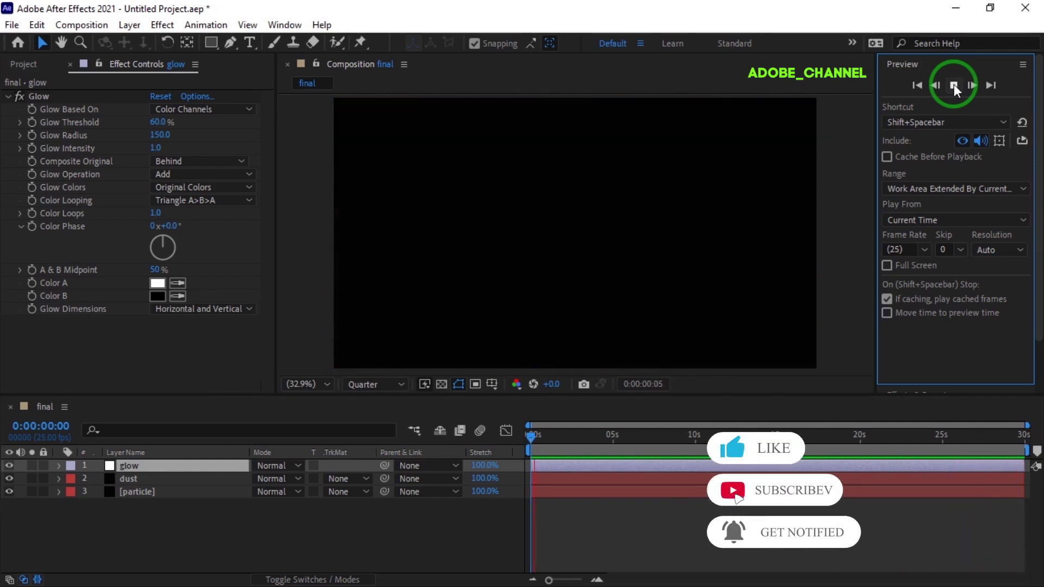
click(954, 84)
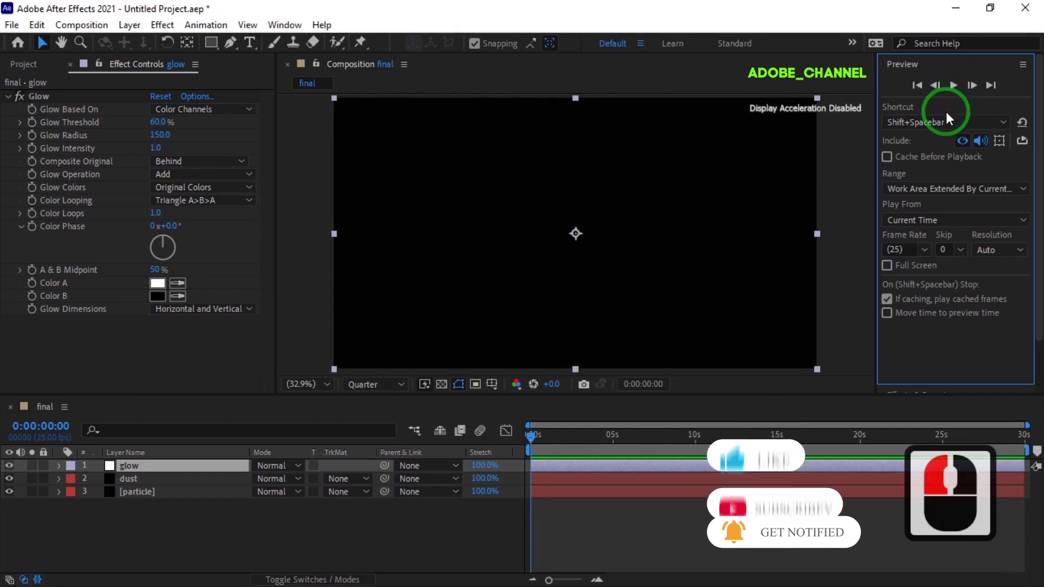